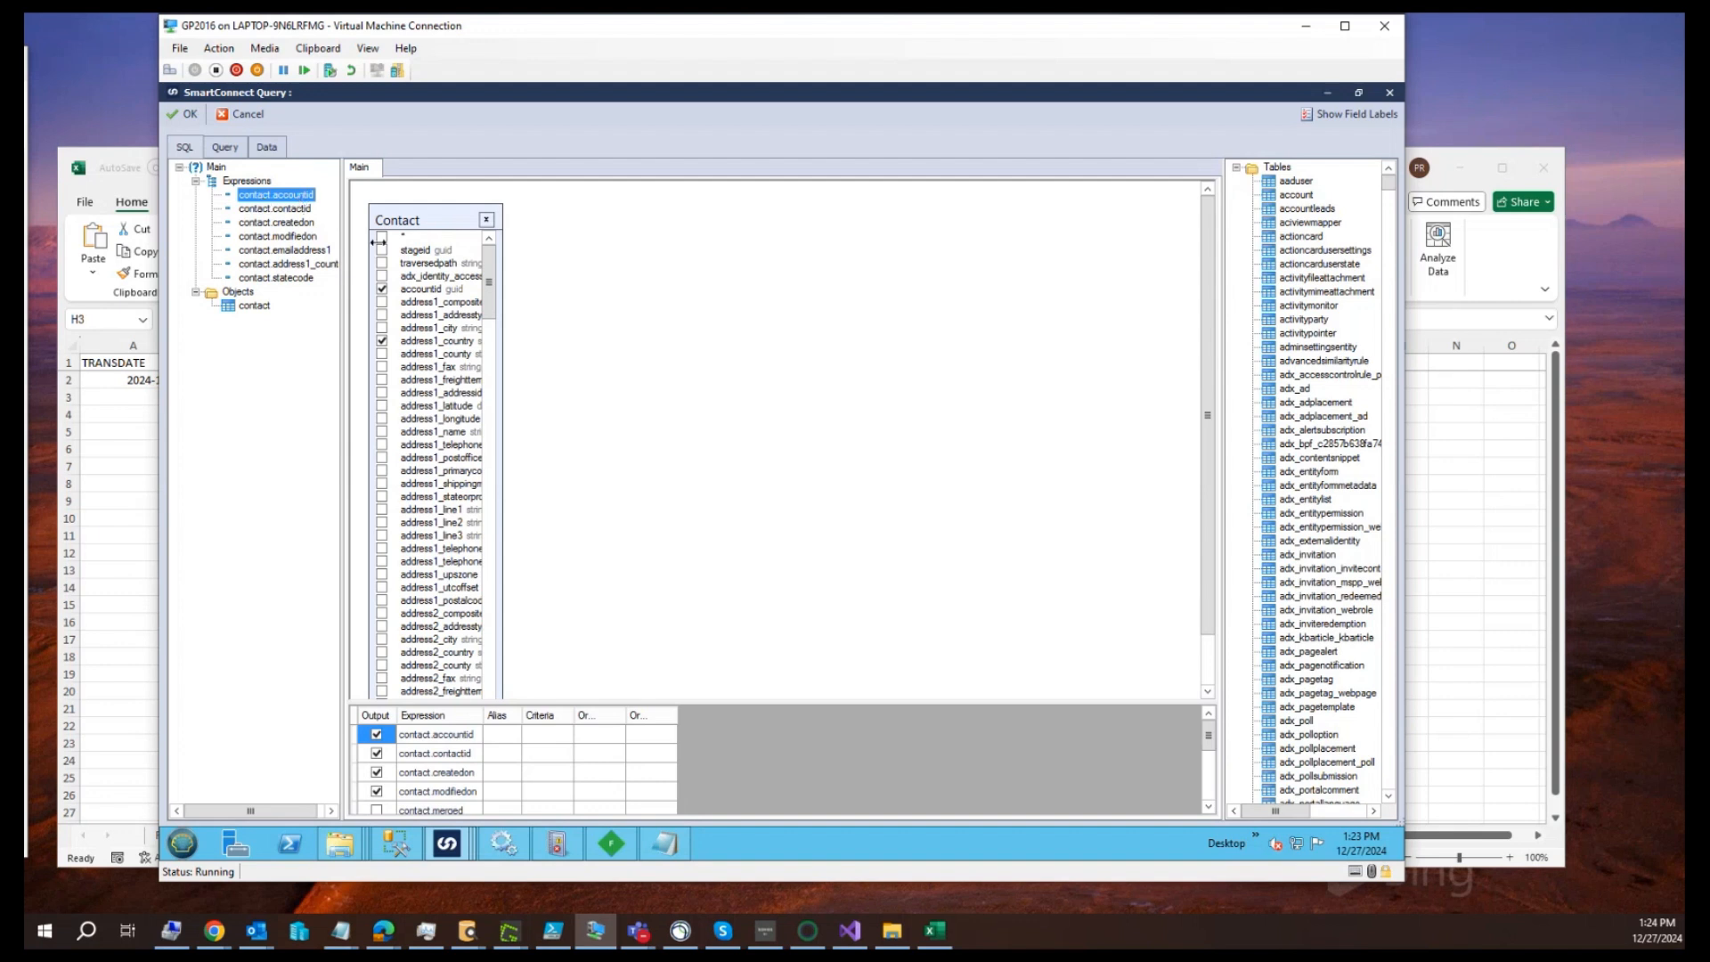
# Preview the data returned by the contact query and widen the contactid column to read its values
pyautogui.click(420, 290)
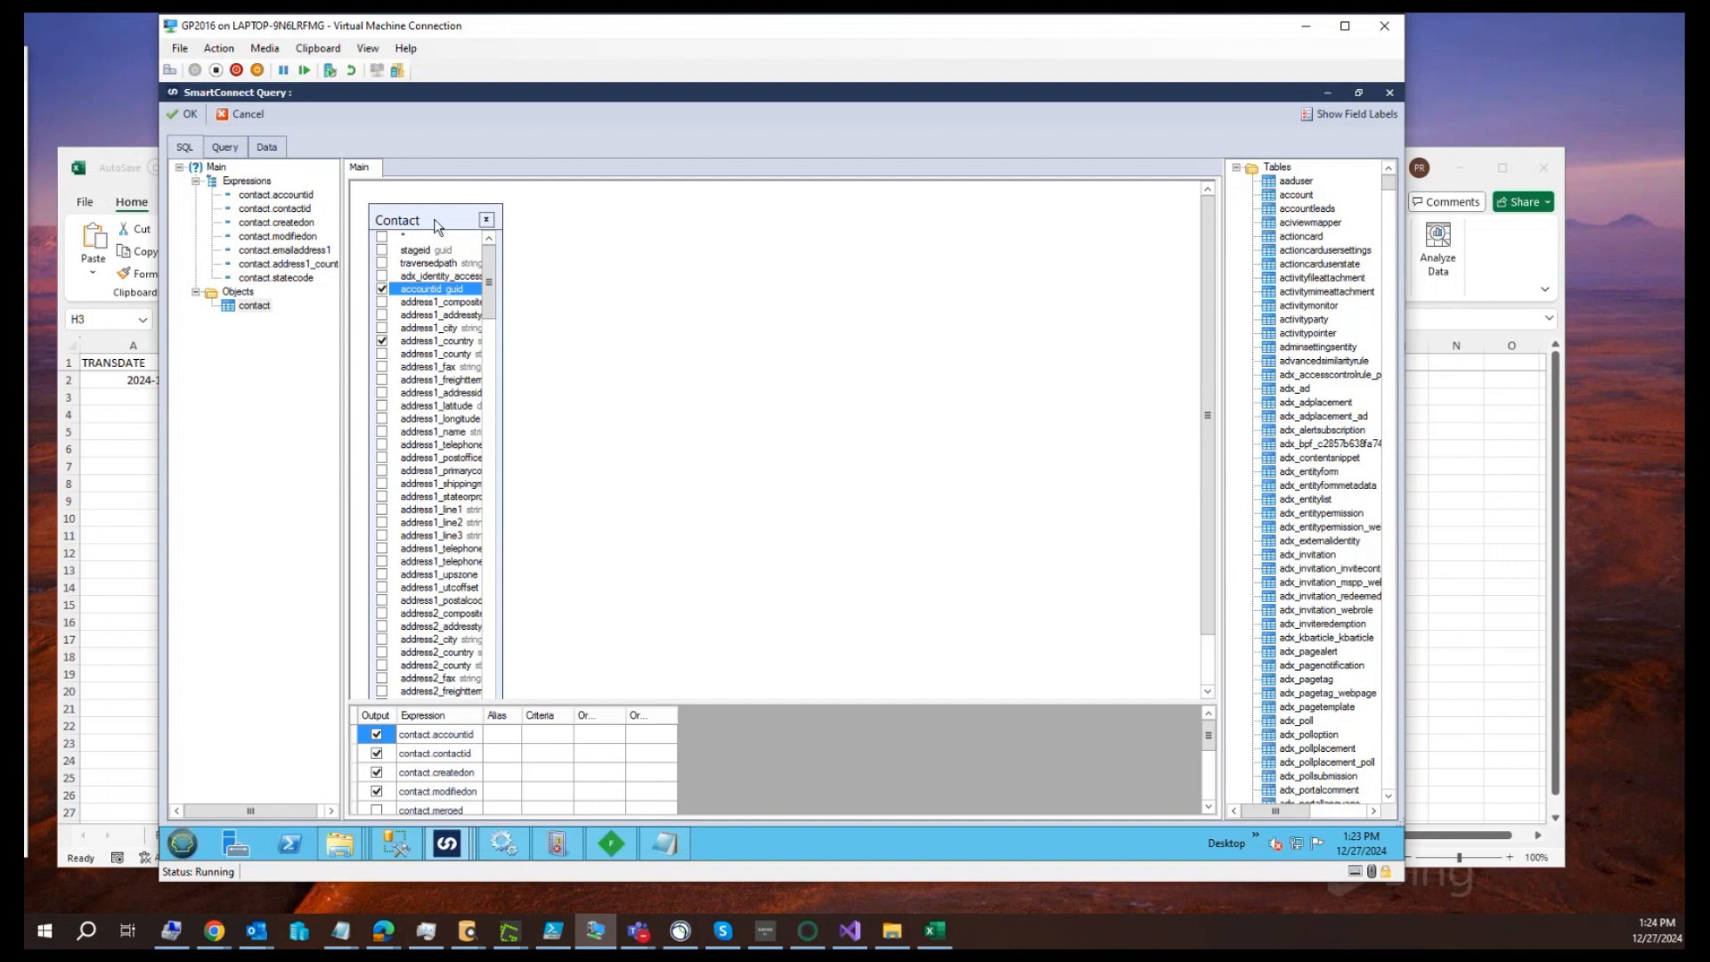
pyautogui.click(264, 150)
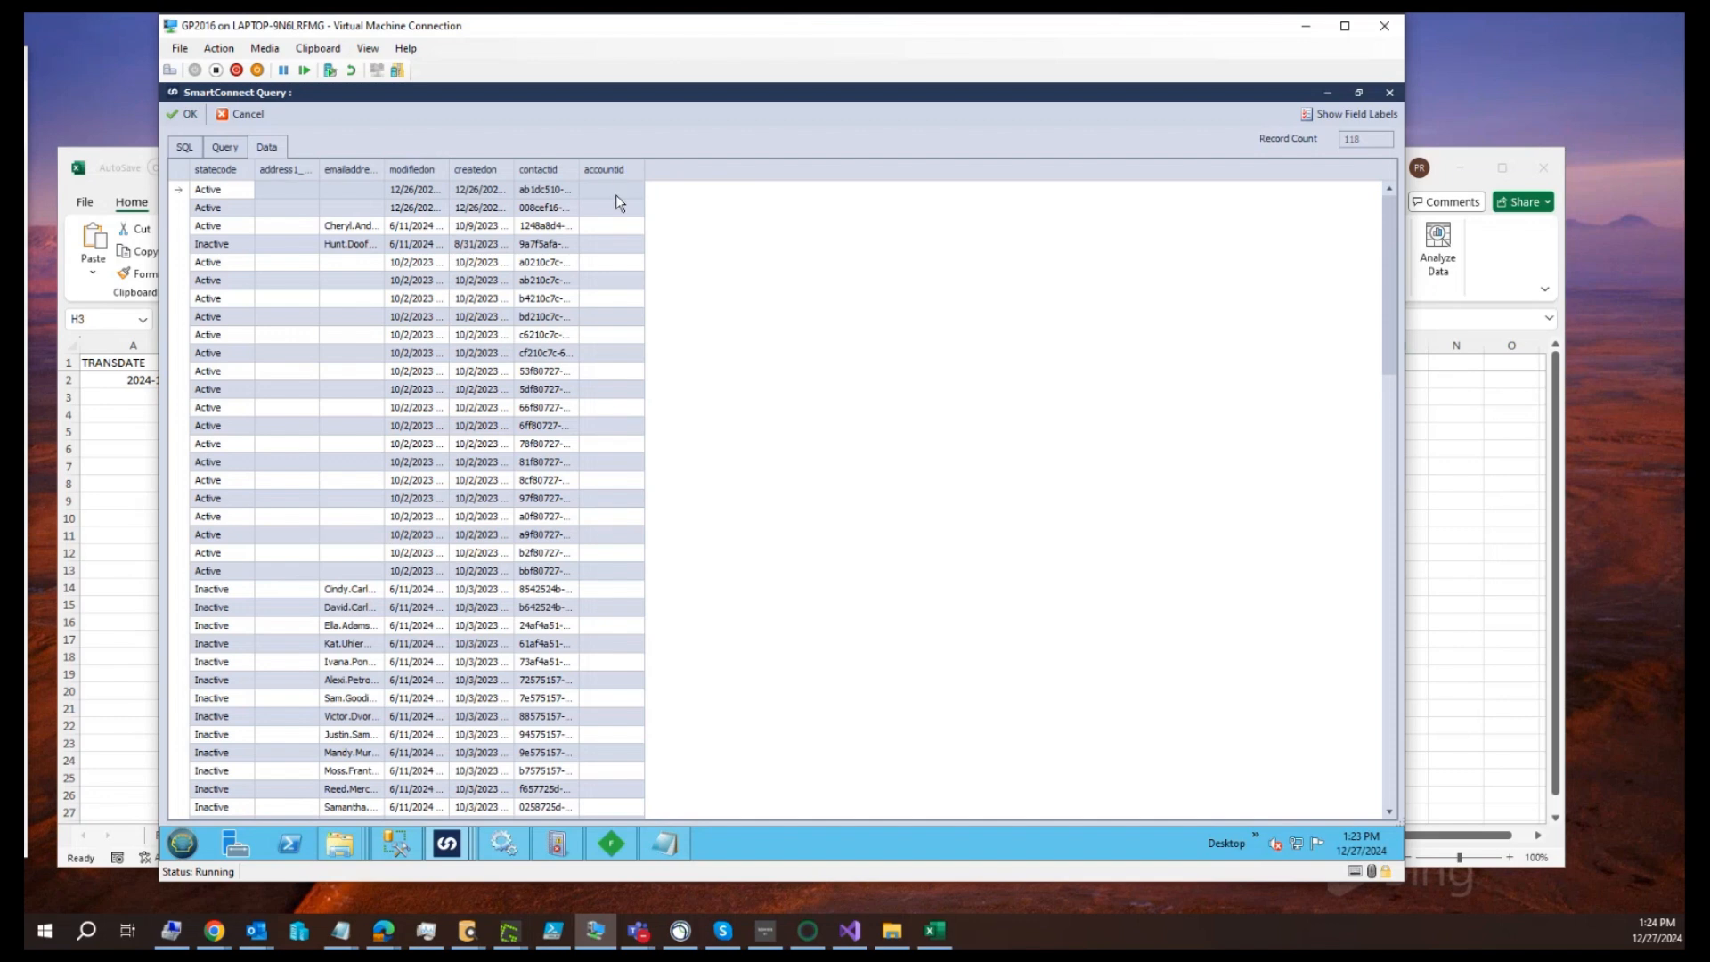
pyautogui.moveTo(1389, 258)
pyautogui.mouseDown()
pyautogui.moveTo(1366, 523)
pyautogui.moveTo(1393, 733)
pyautogui.moveTo(1418, 243)
pyautogui.mouseUp()
pyautogui.moveTo(579, 169); pyautogui.dragTo(636, 172)
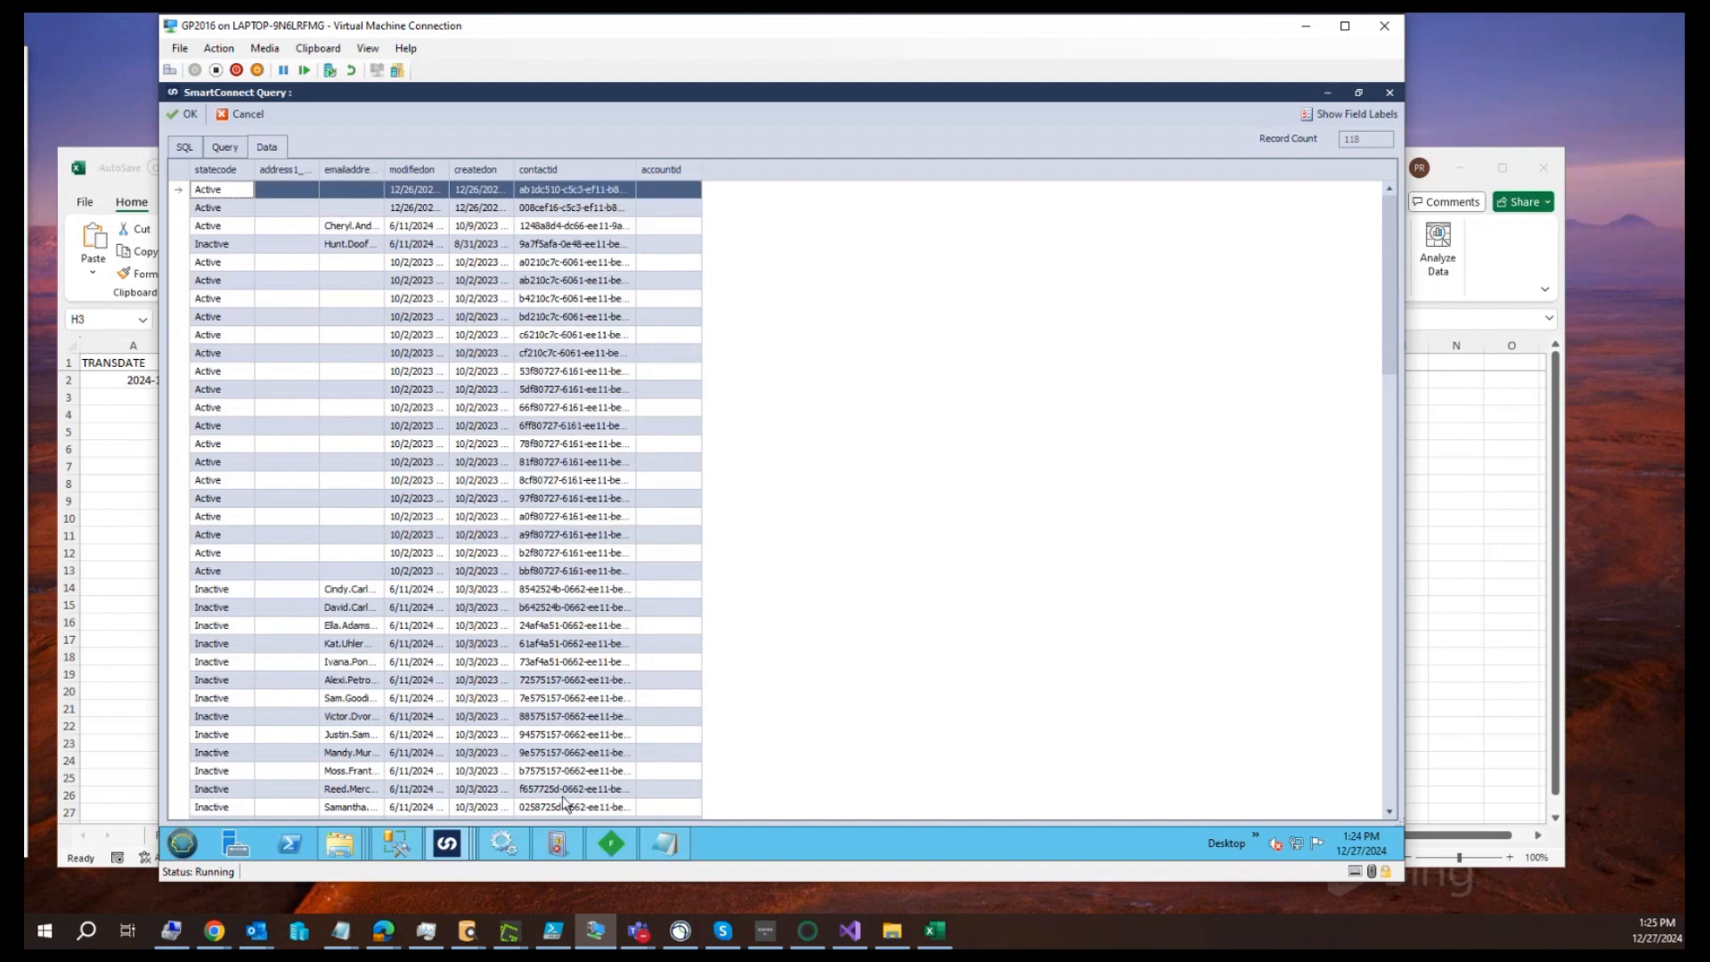
# Show the query's generated SELECT statement, switch to Fiddler and start capturing traffic
pyautogui.moveTo(619, 848)
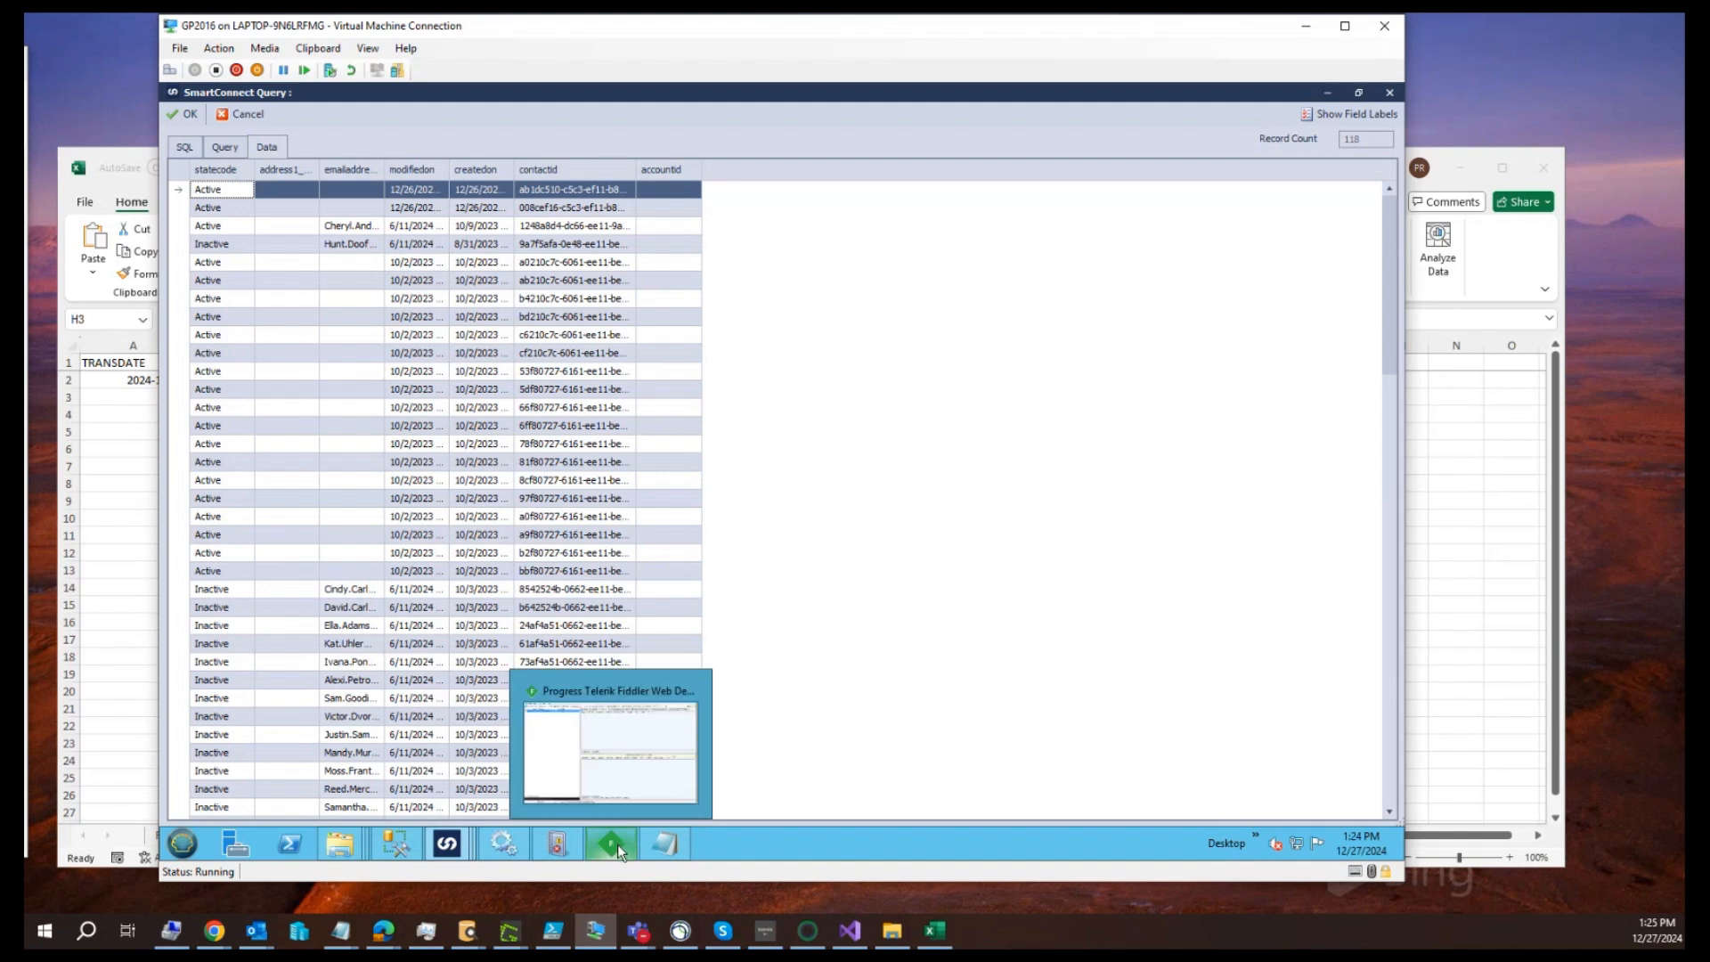
pyautogui.click(232, 150)
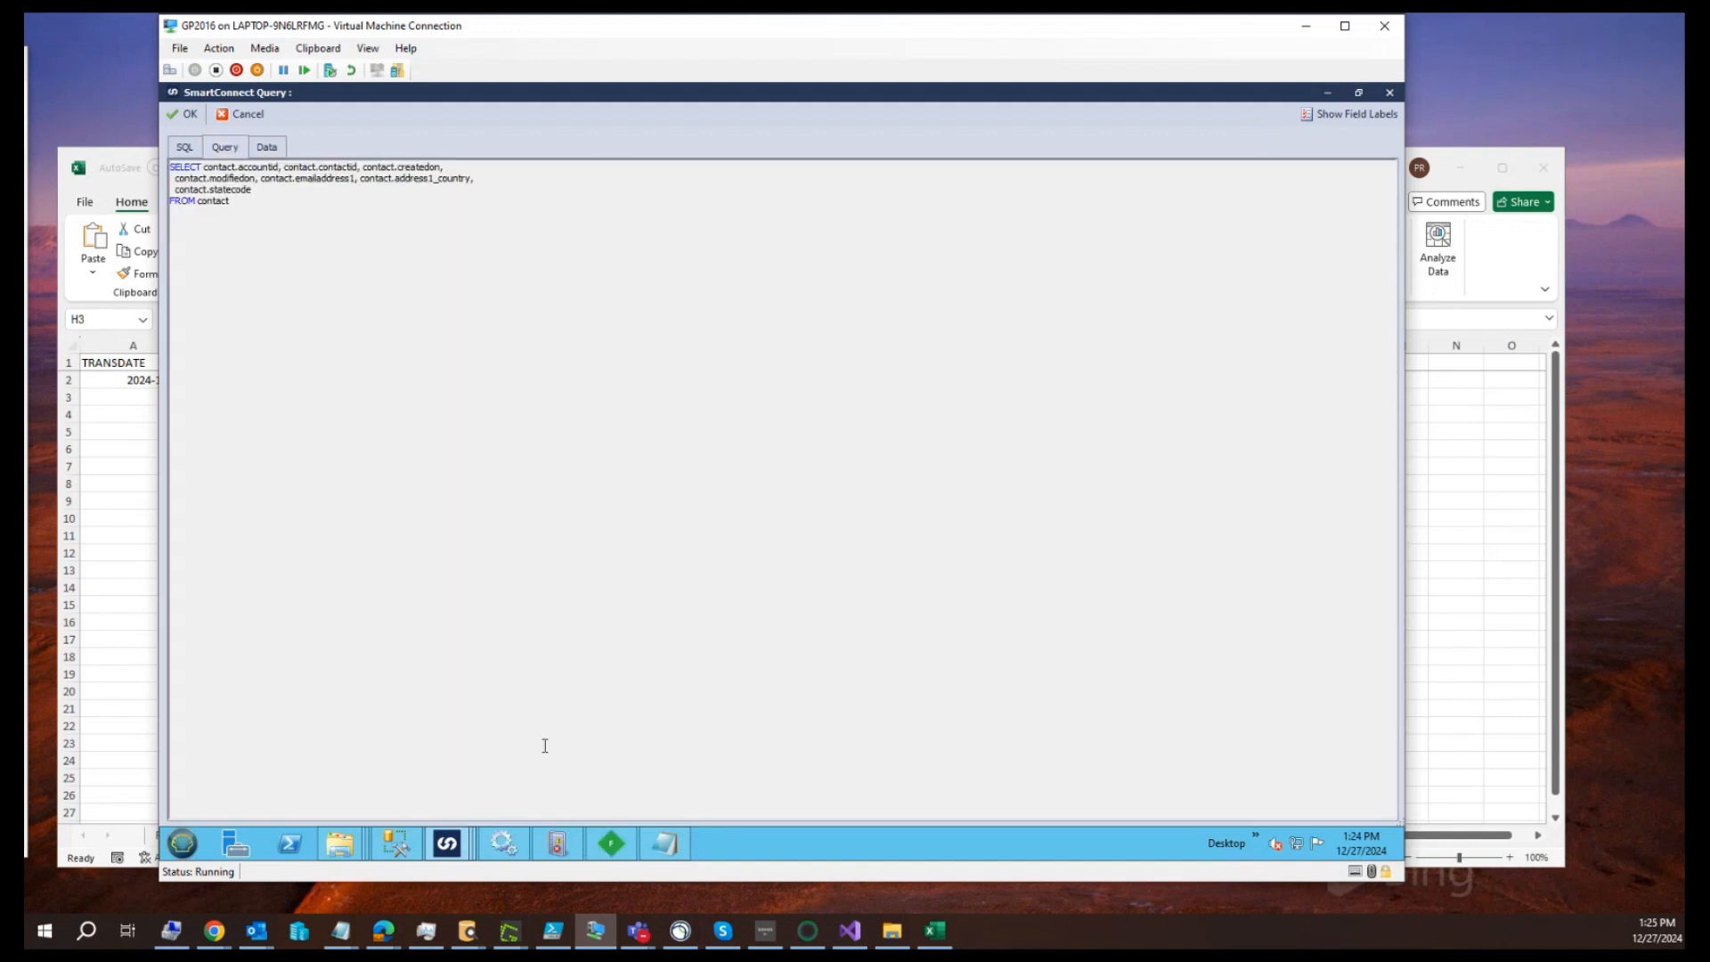
pyautogui.click(606, 841)
pyautogui.click(198, 819)
# Return to the SmartConnect query and reload its data preview
pyautogui.moveTo(449, 845)
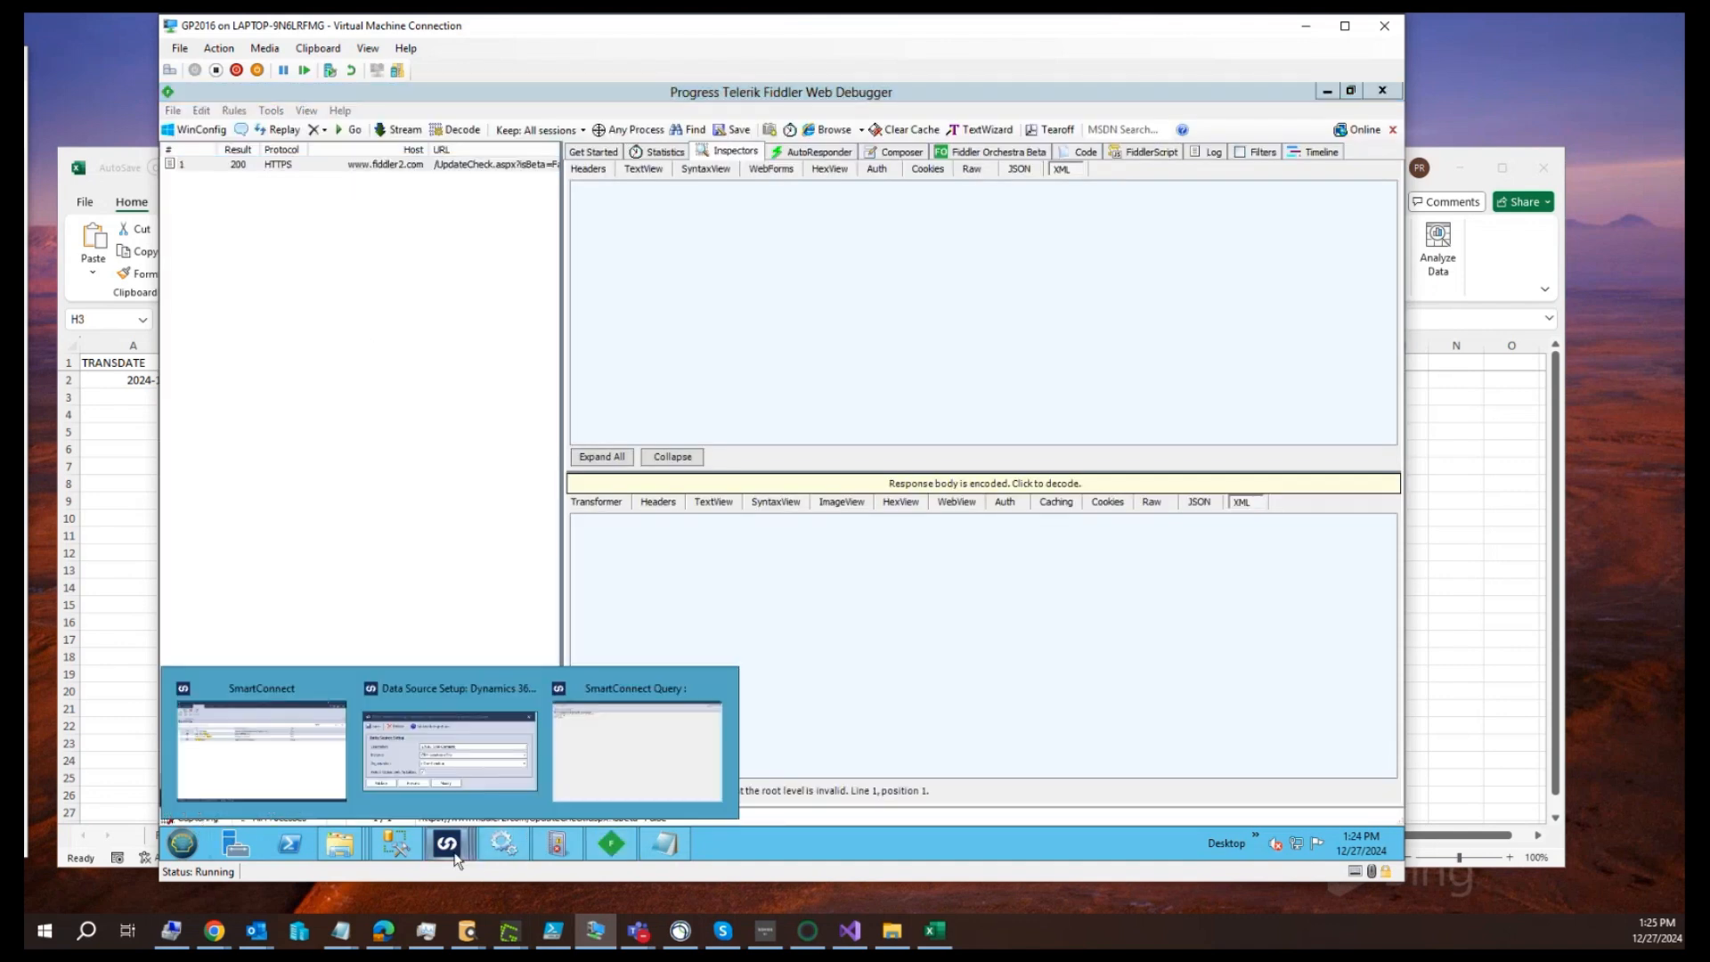
pyautogui.click(450, 744)
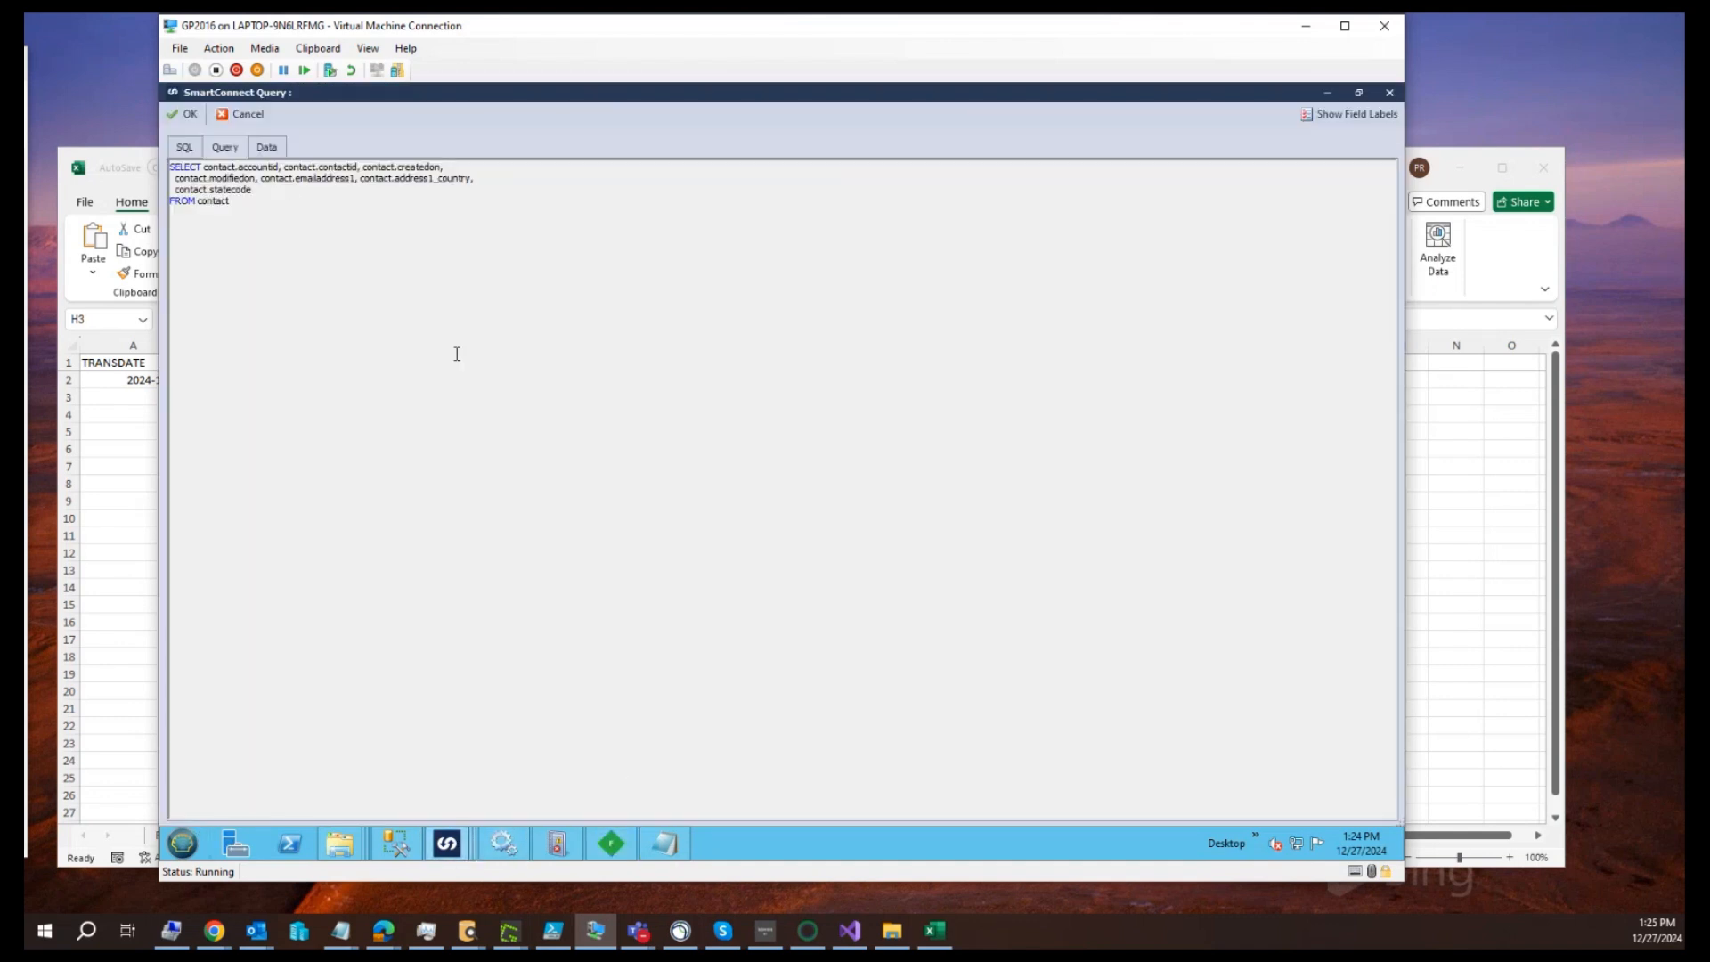
pyautogui.click(269, 149)
# Switch to Fiddler and inspect the latest captured Organization.svc request down to its RetrieveMultipleRequest column set
pyautogui.click(612, 845)
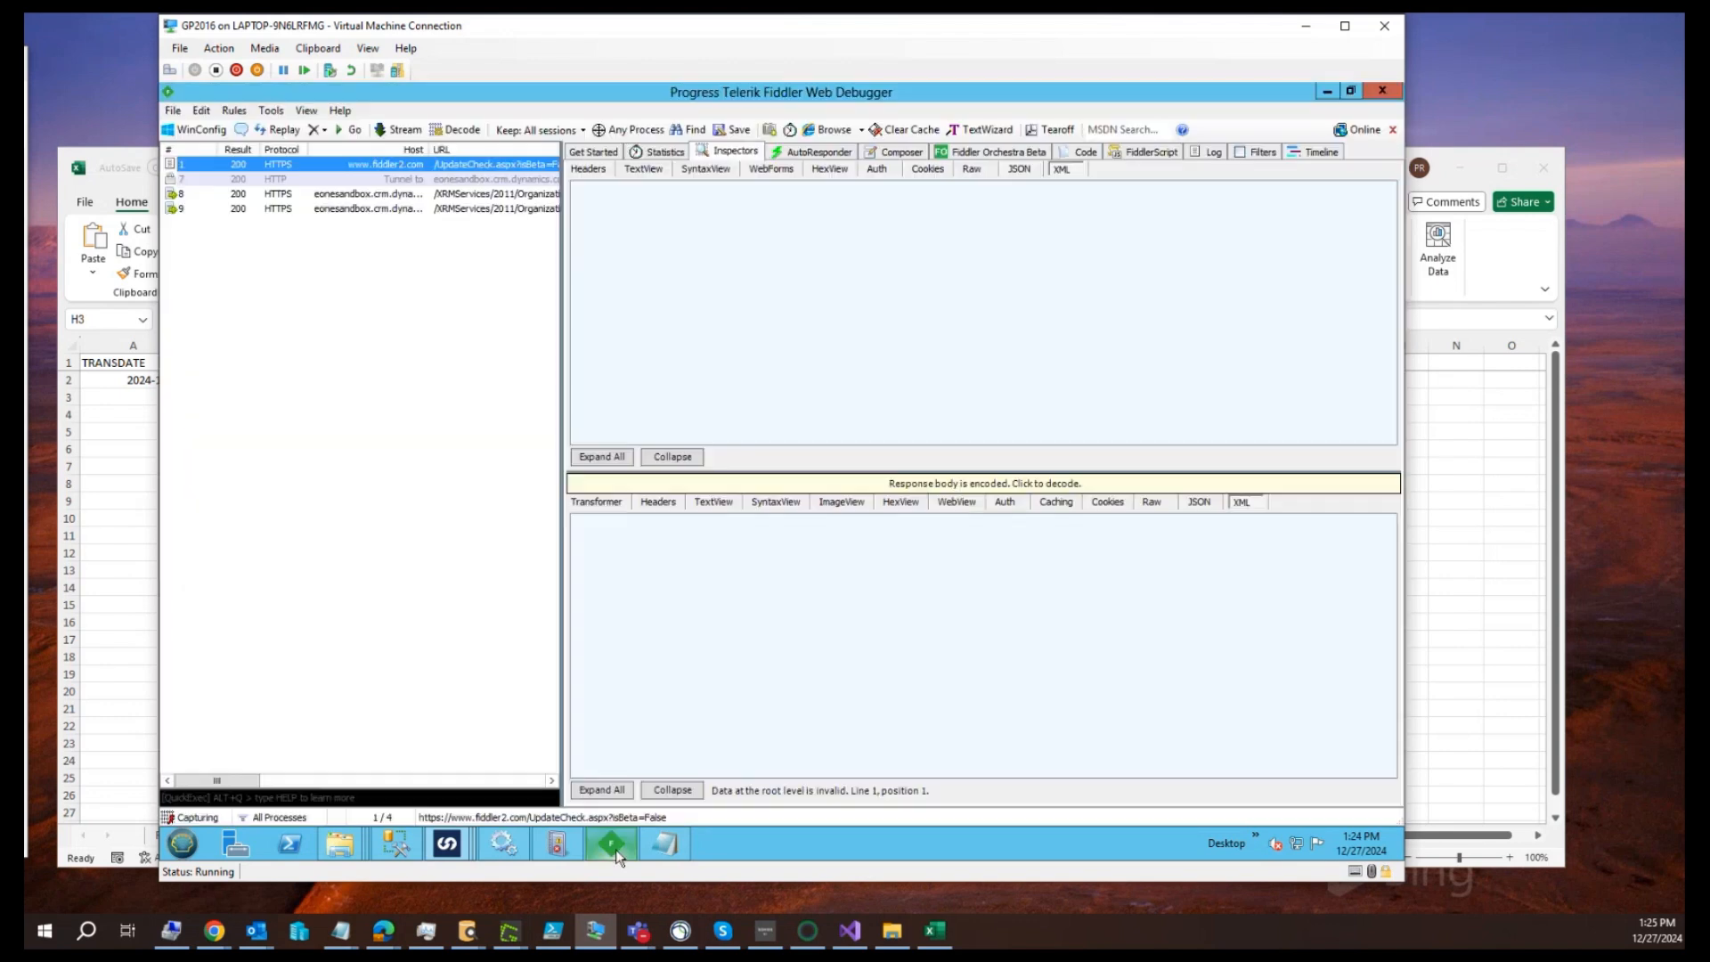
pyautogui.click(478, 214)
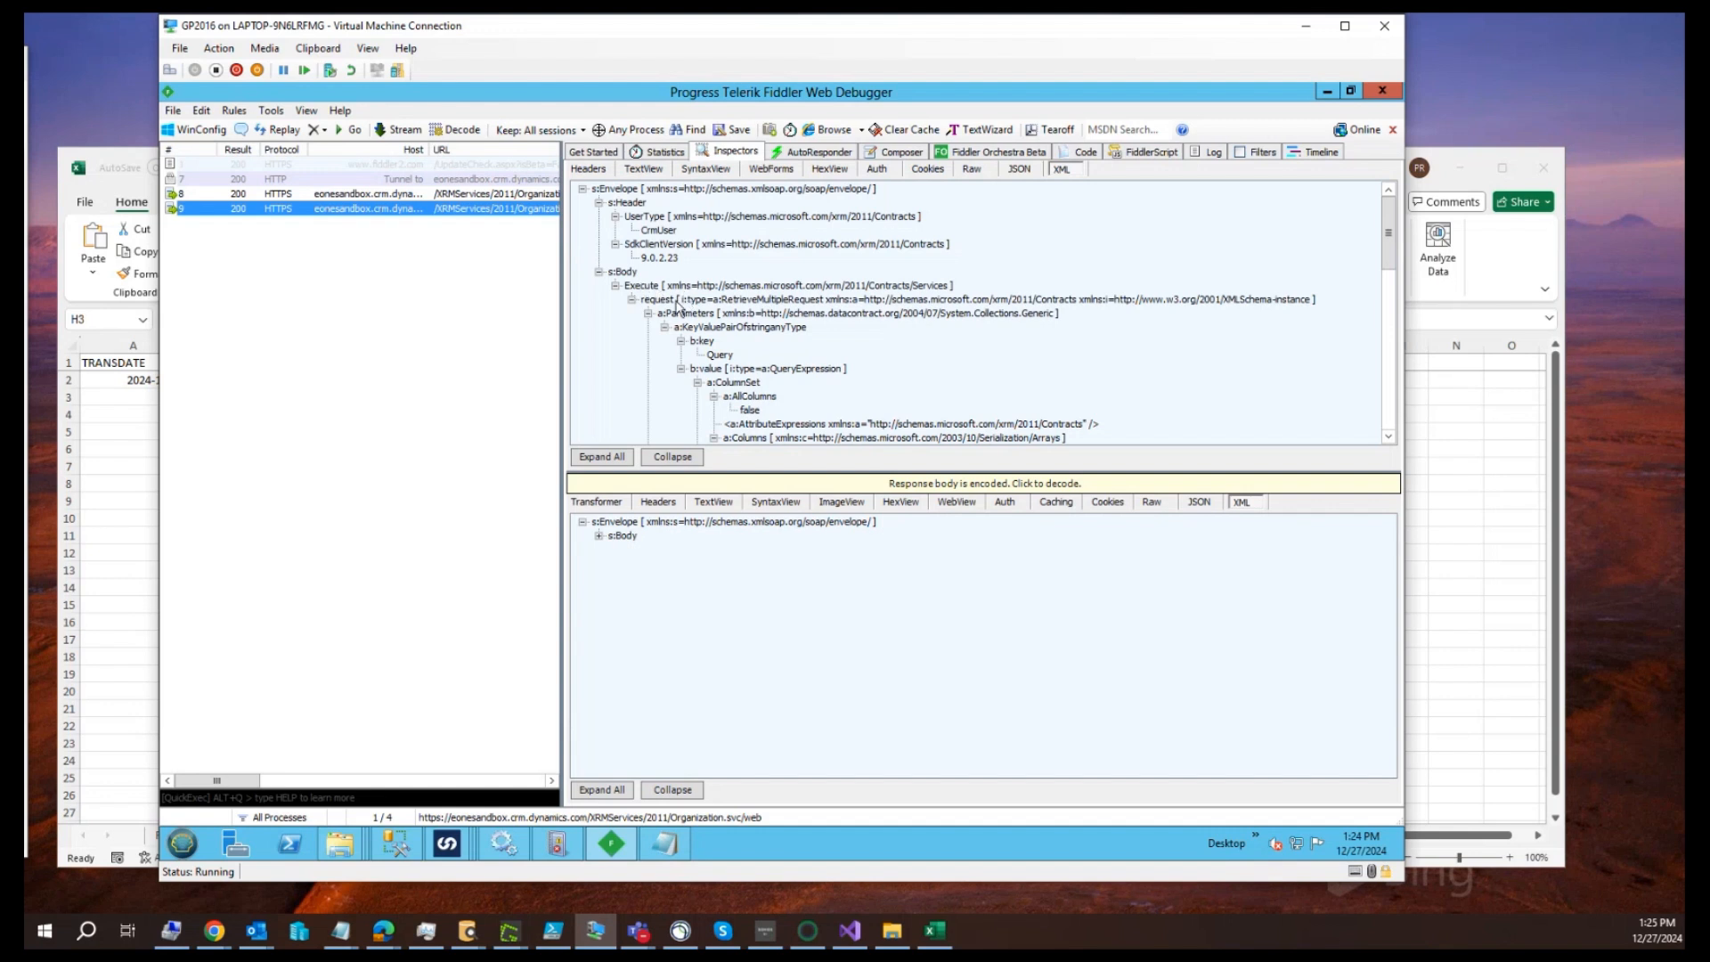
pyautogui.click(720, 301)
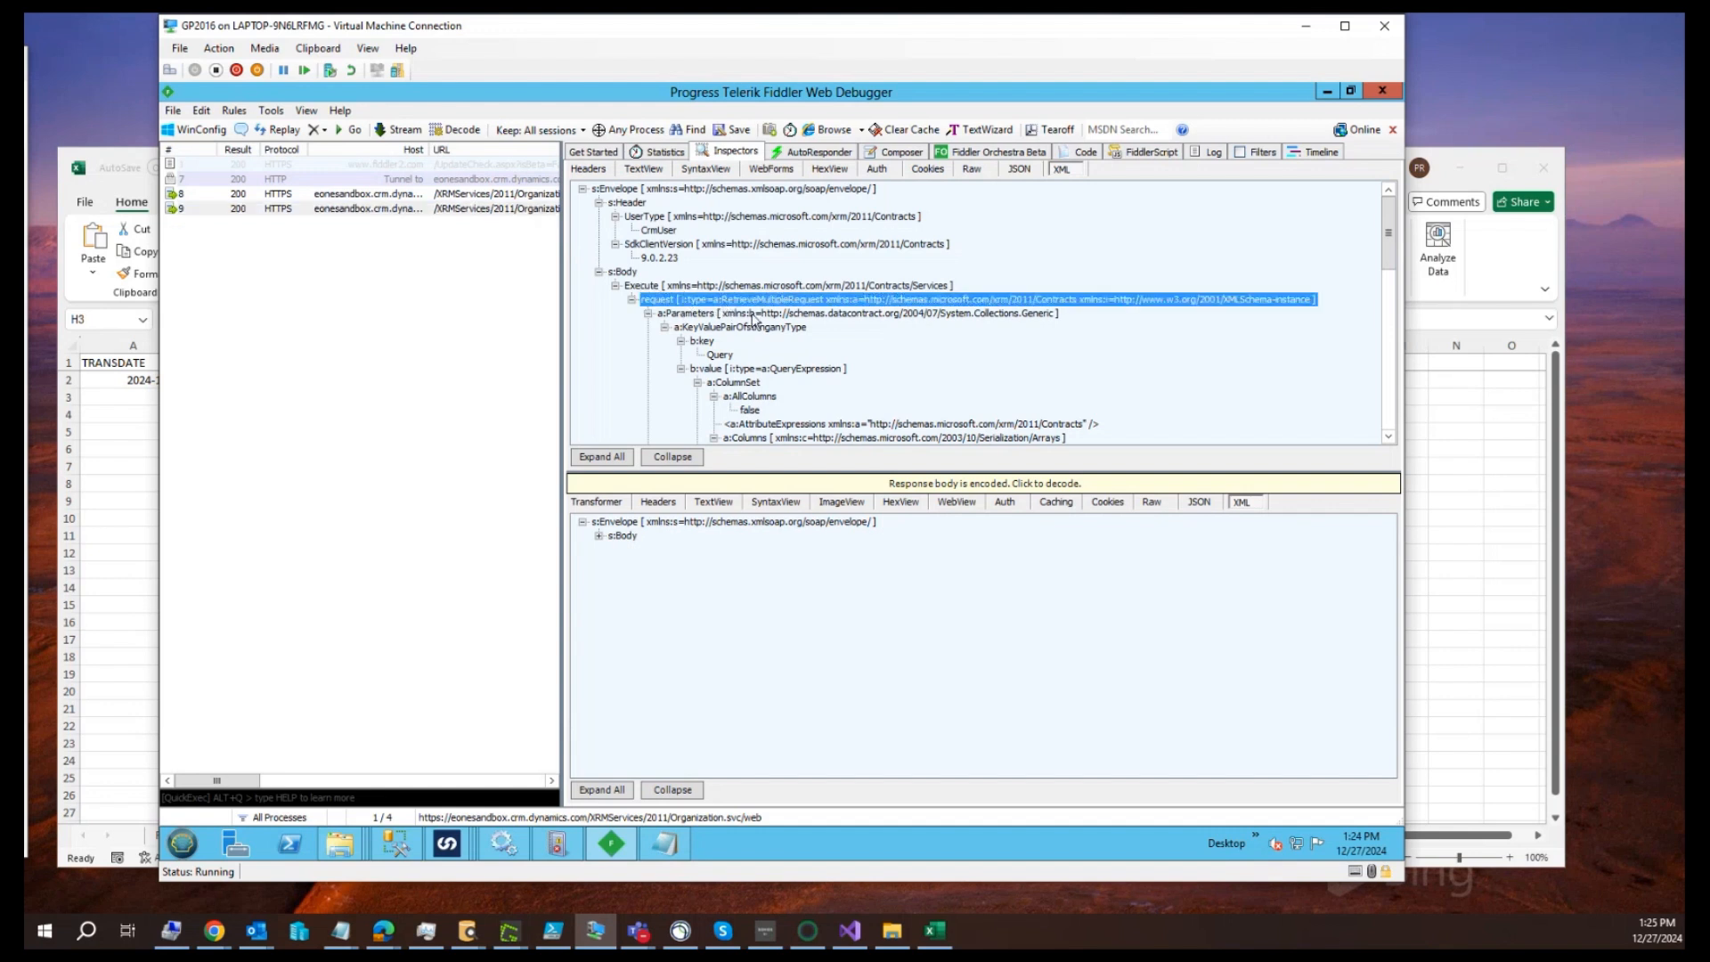
pyautogui.click(751, 396)
pyautogui.scroll(-2, 789, 397)
pyautogui.scroll(-1, 790, 396)
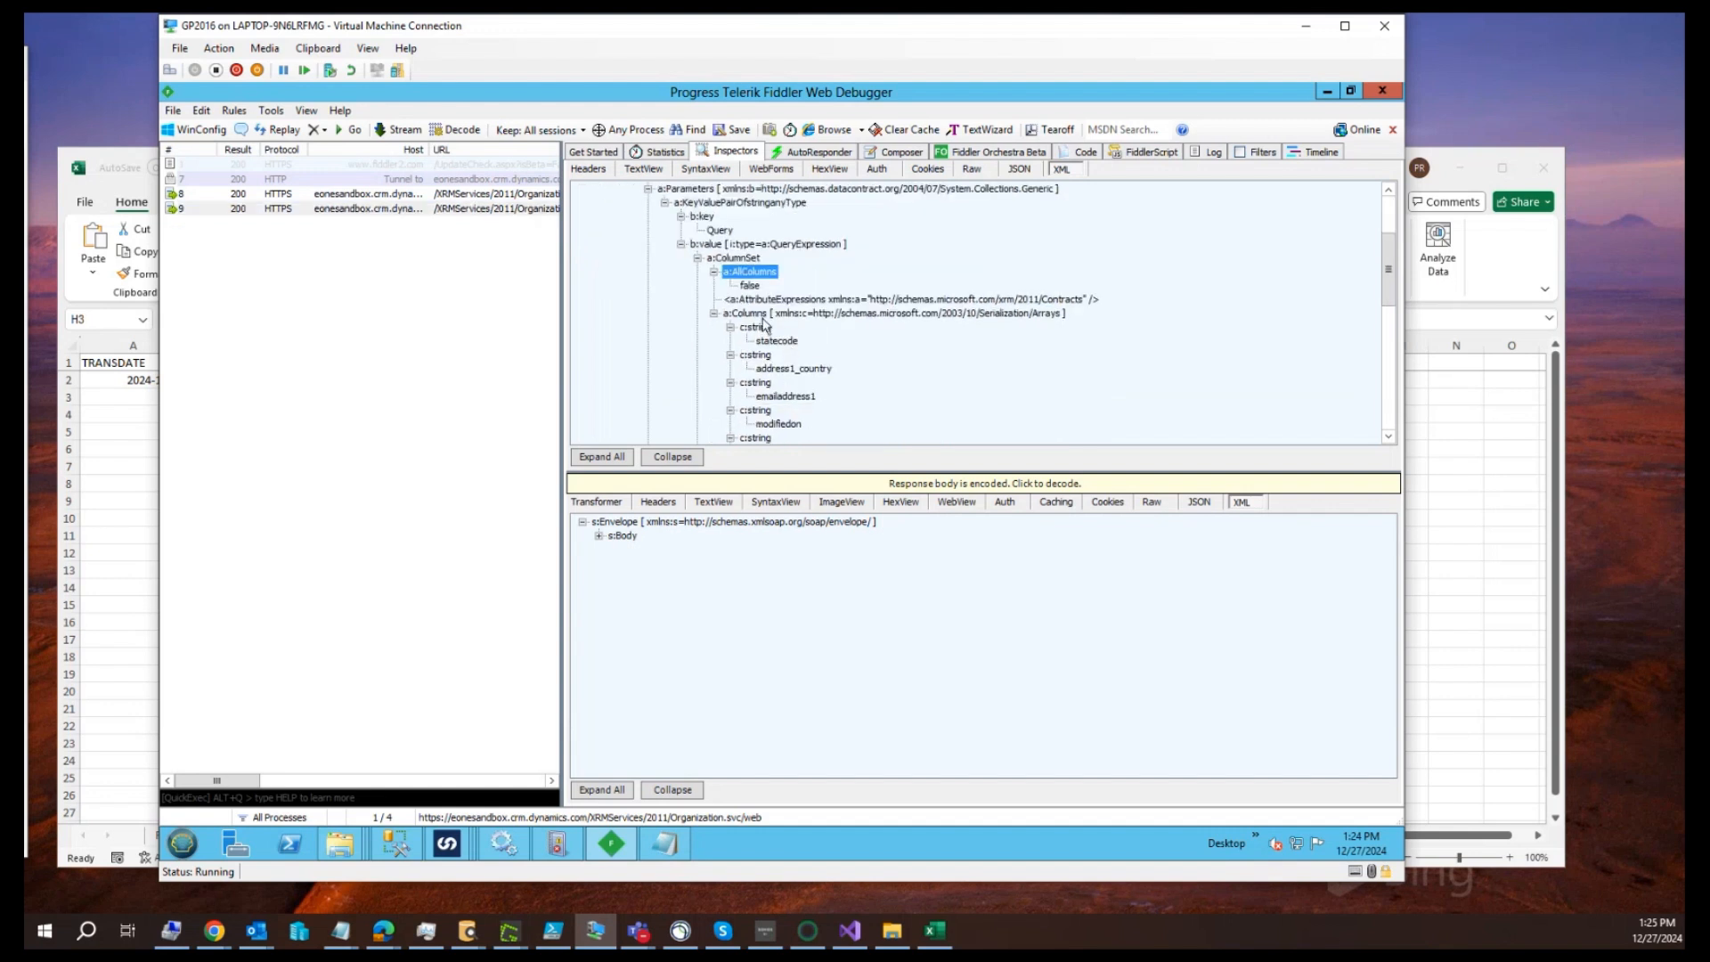
# Examine the columns listed in the request, from statecode through accountid
pyautogui.scroll(-1, 777, 352)
pyautogui.click(750, 244)
pyautogui.click(777, 299)
pyautogui.click(781, 383)
pyautogui.click(773, 438)
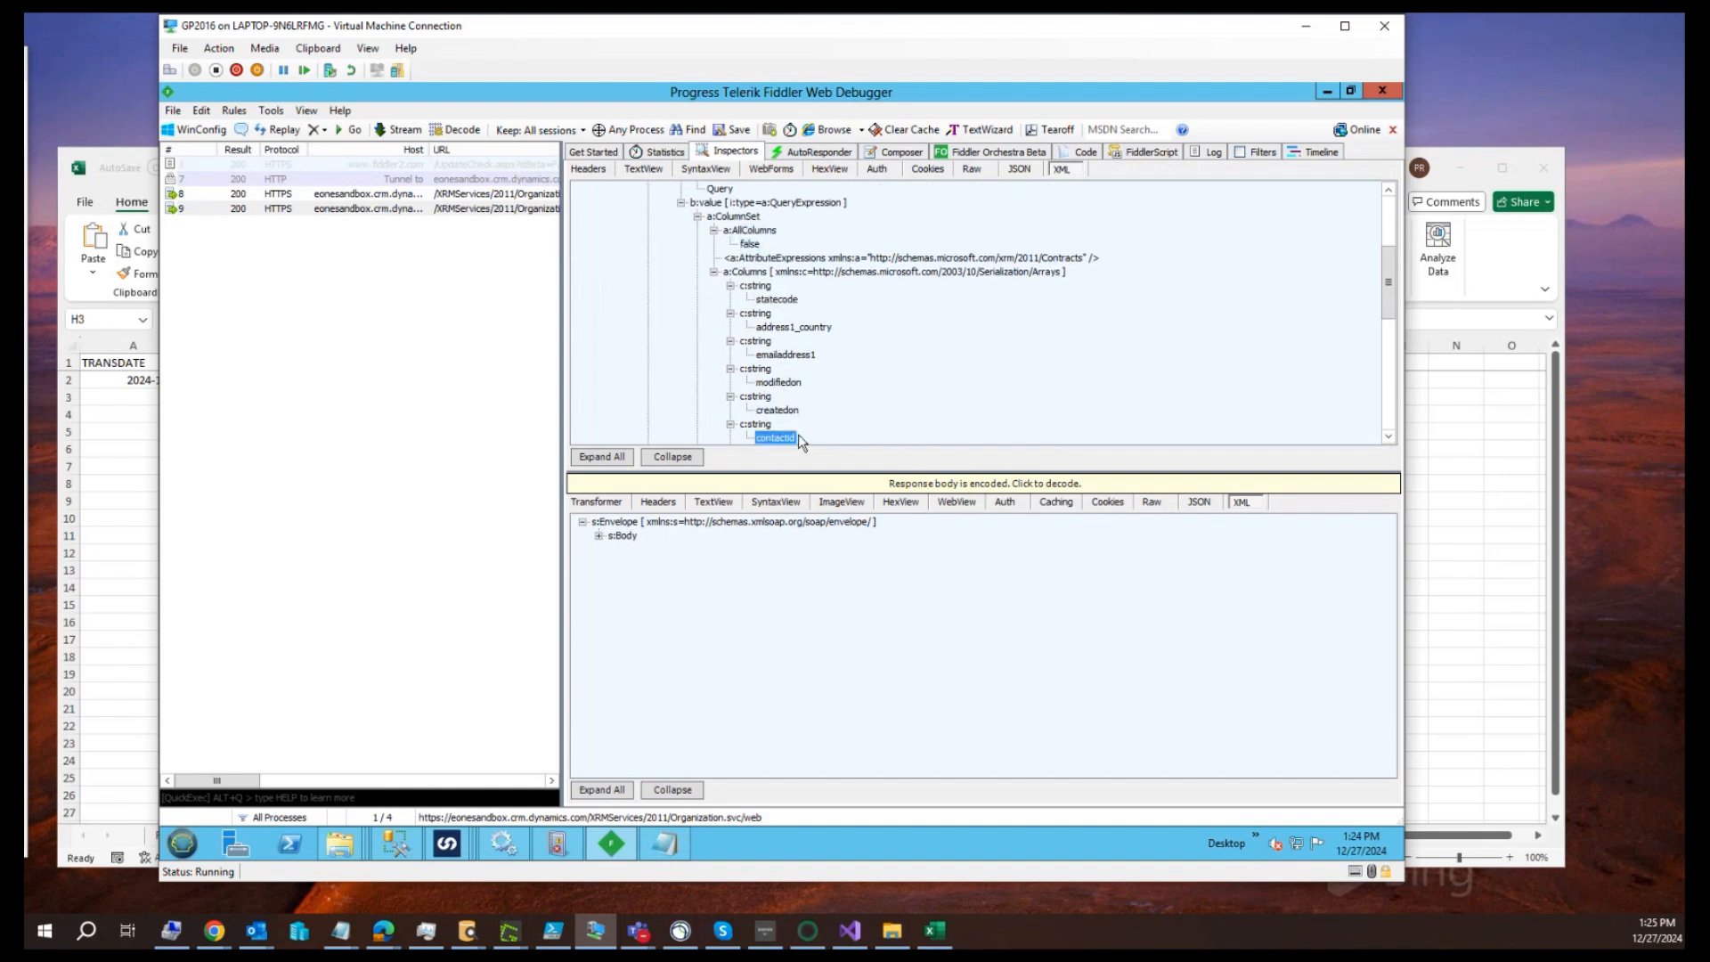
pyautogui.scroll(-1, 789, 427)
pyautogui.click(777, 425)
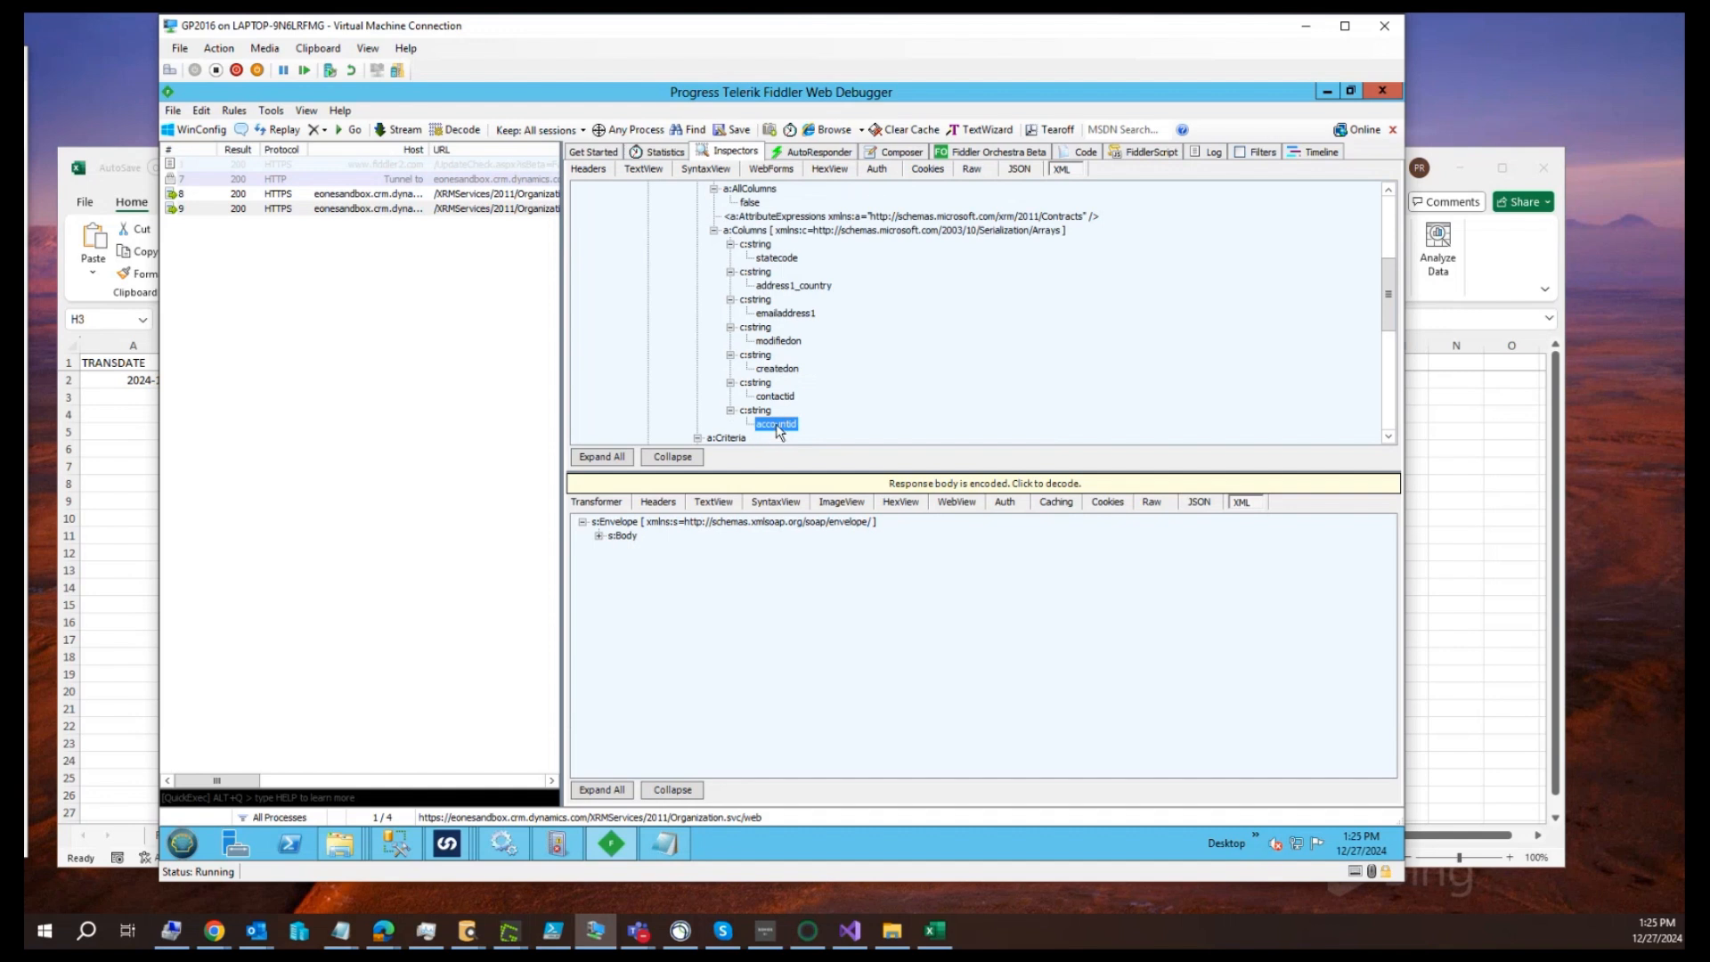
# Expand the XML response from the body through ExecuteResult and Results down to the EntityCollection value
pyautogui.click(599, 536)
pyautogui.click(615, 550)
pyautogui.click(631, 562)
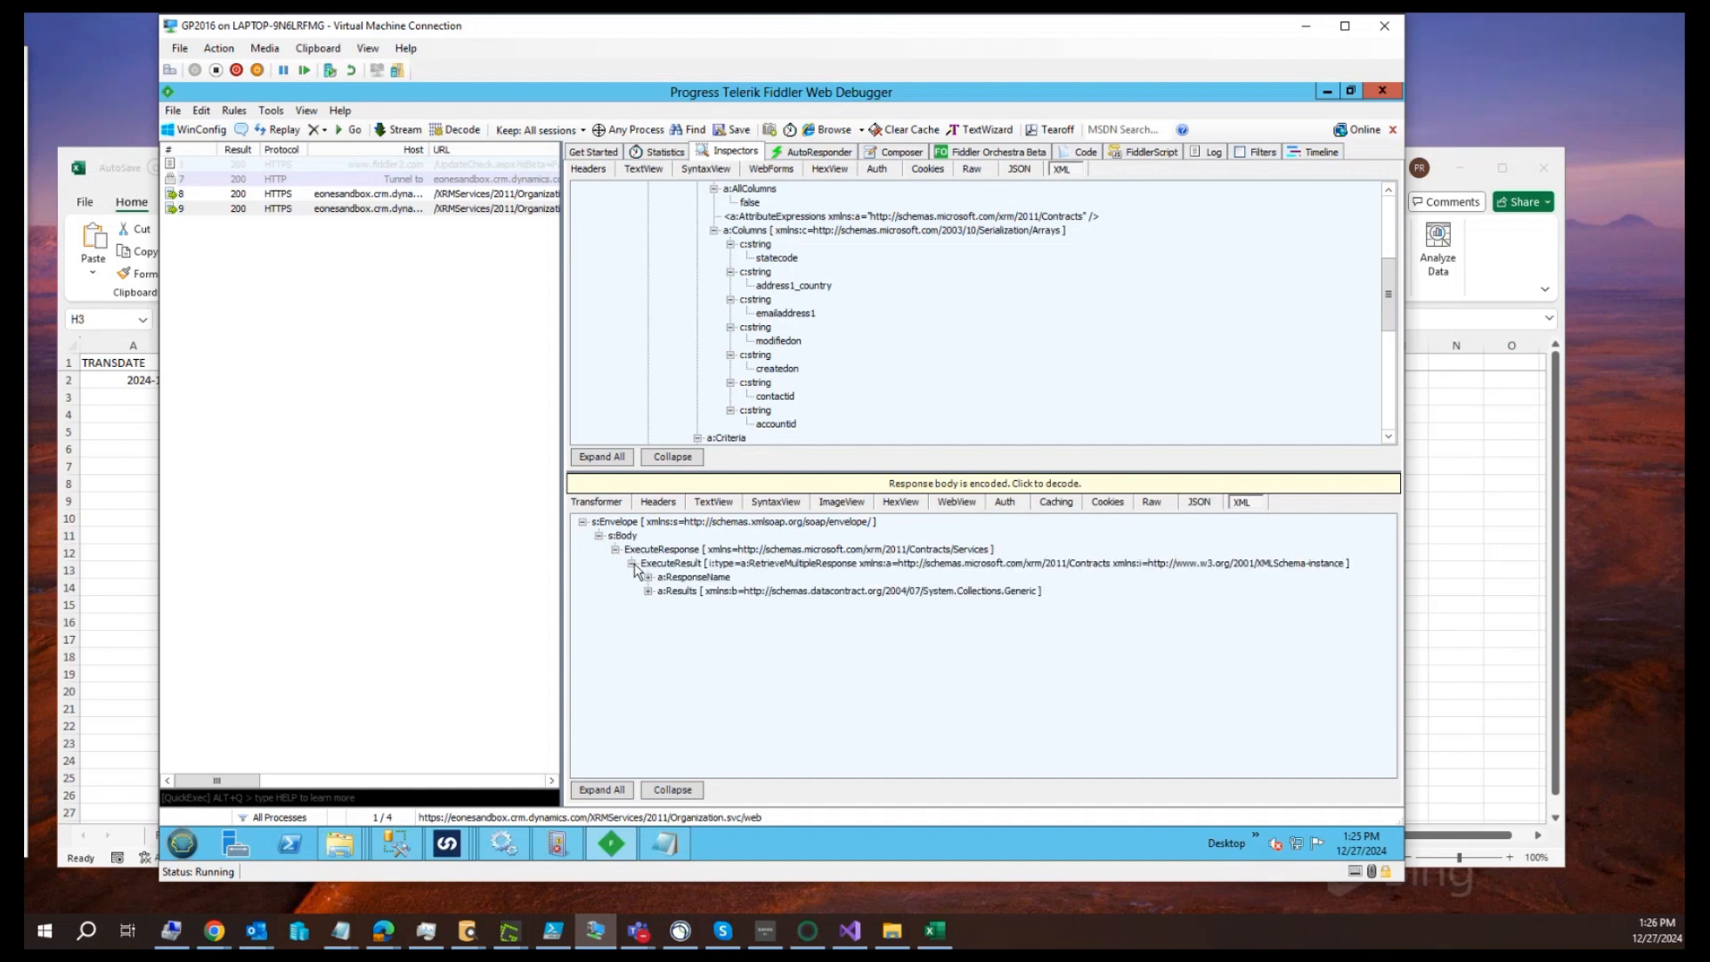
pyautogui.click(648, 591)
pyautogui.click(664, 605)
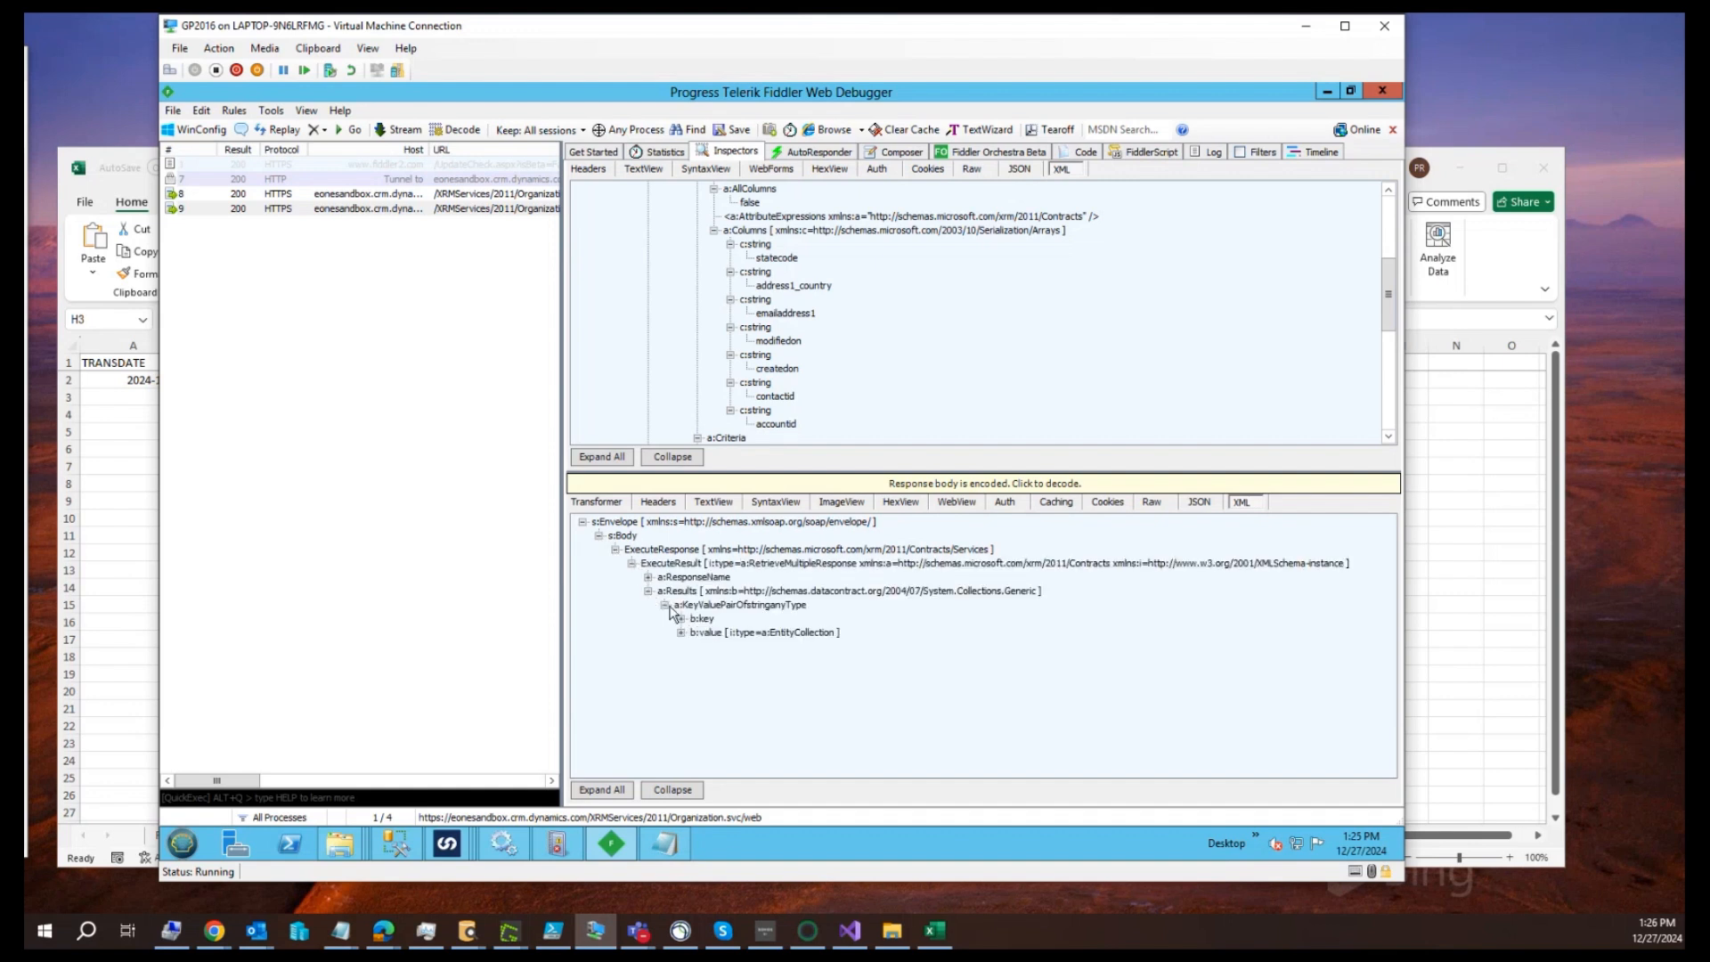
pyautogui.click(681, 619)
pyautogui.click(681, 647)
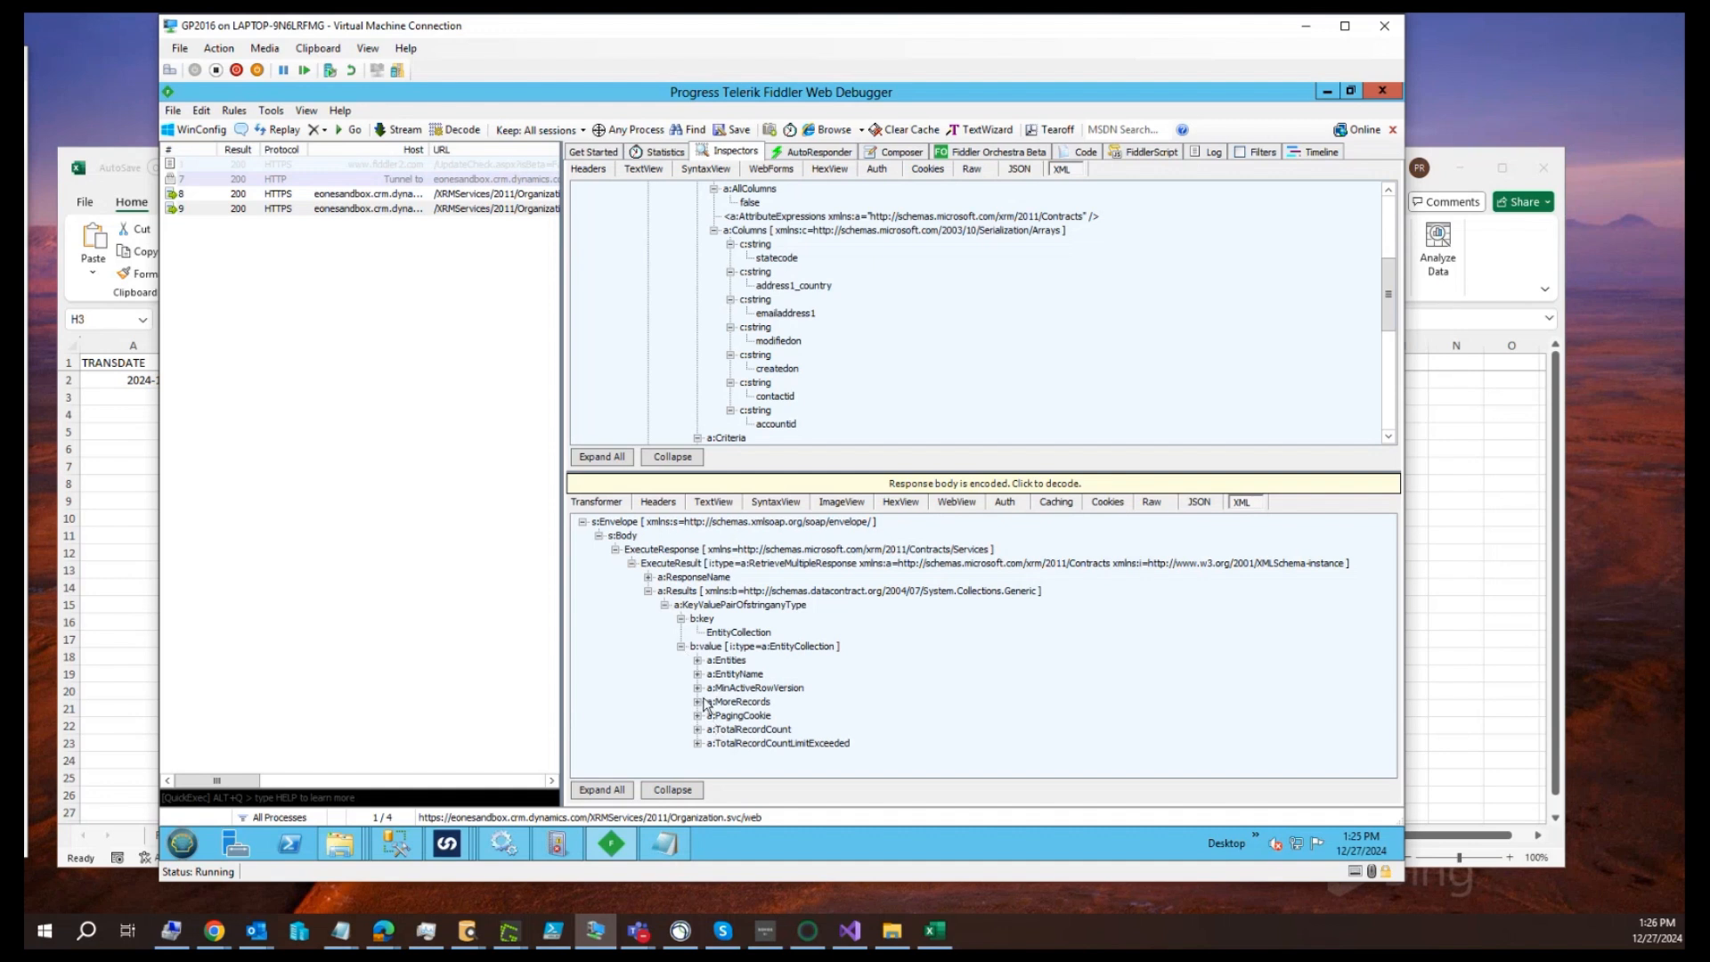
# Expand the Entities list, one of its entities, and all key-value pairs under that entity's FormattedValues
pyautogui.click(697, 661)
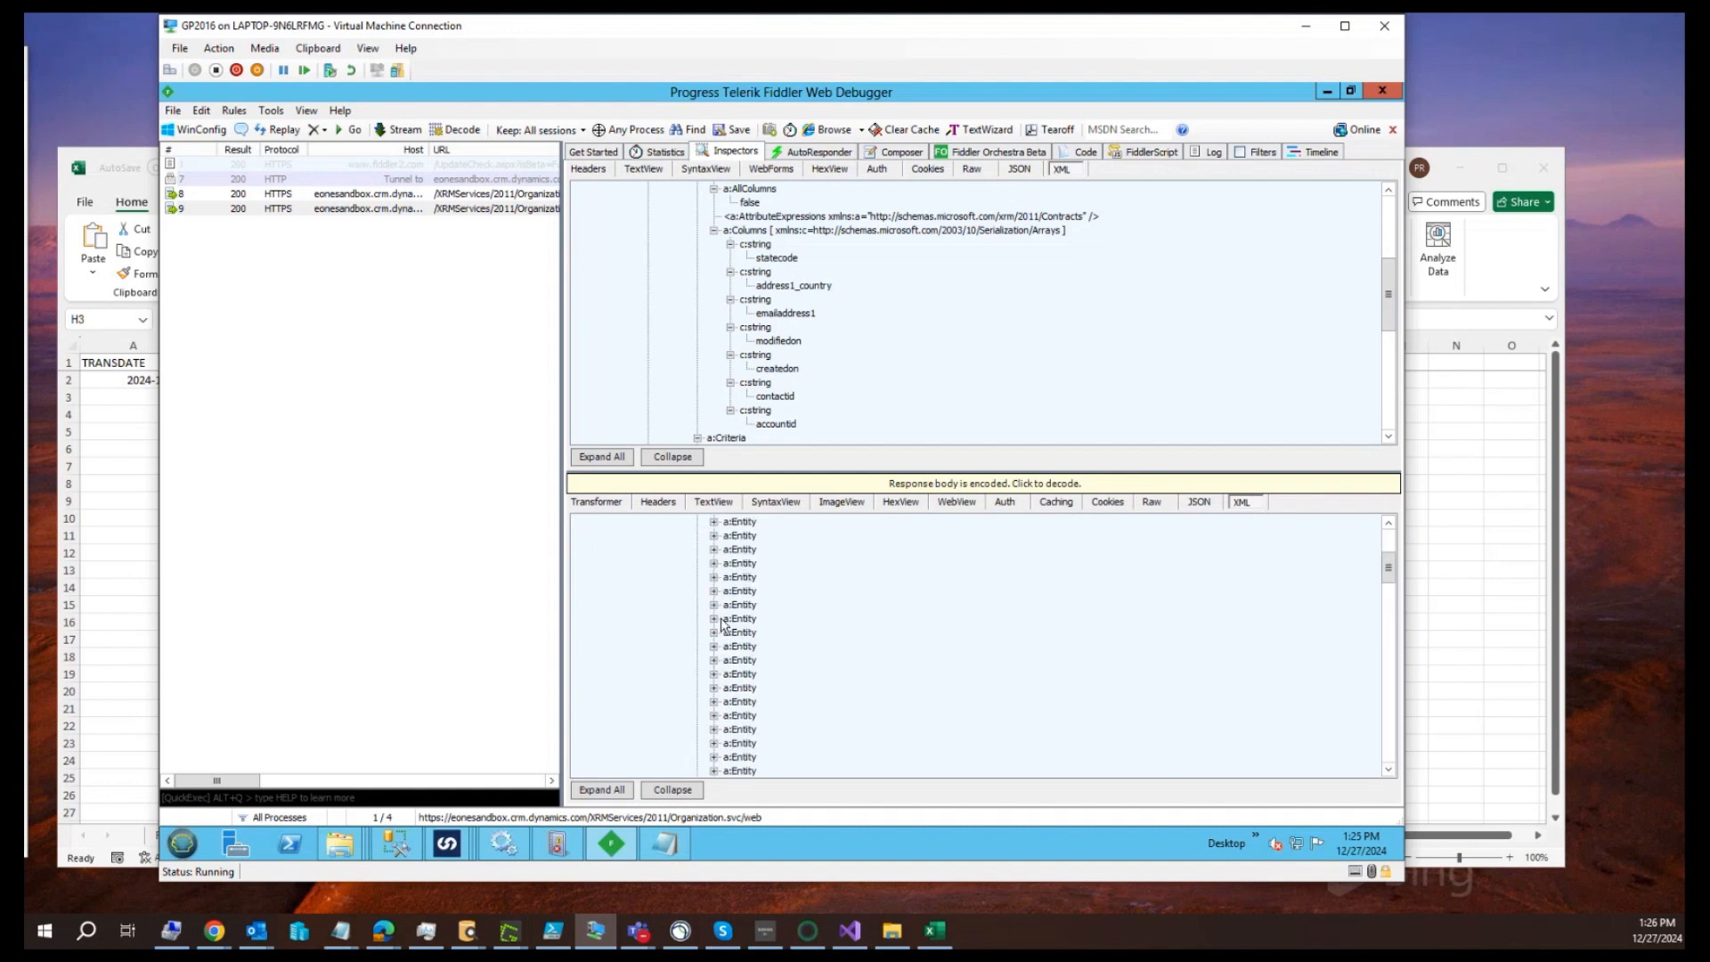
pyautogui.click(714, 577)
pyautogui.click(730, 618)
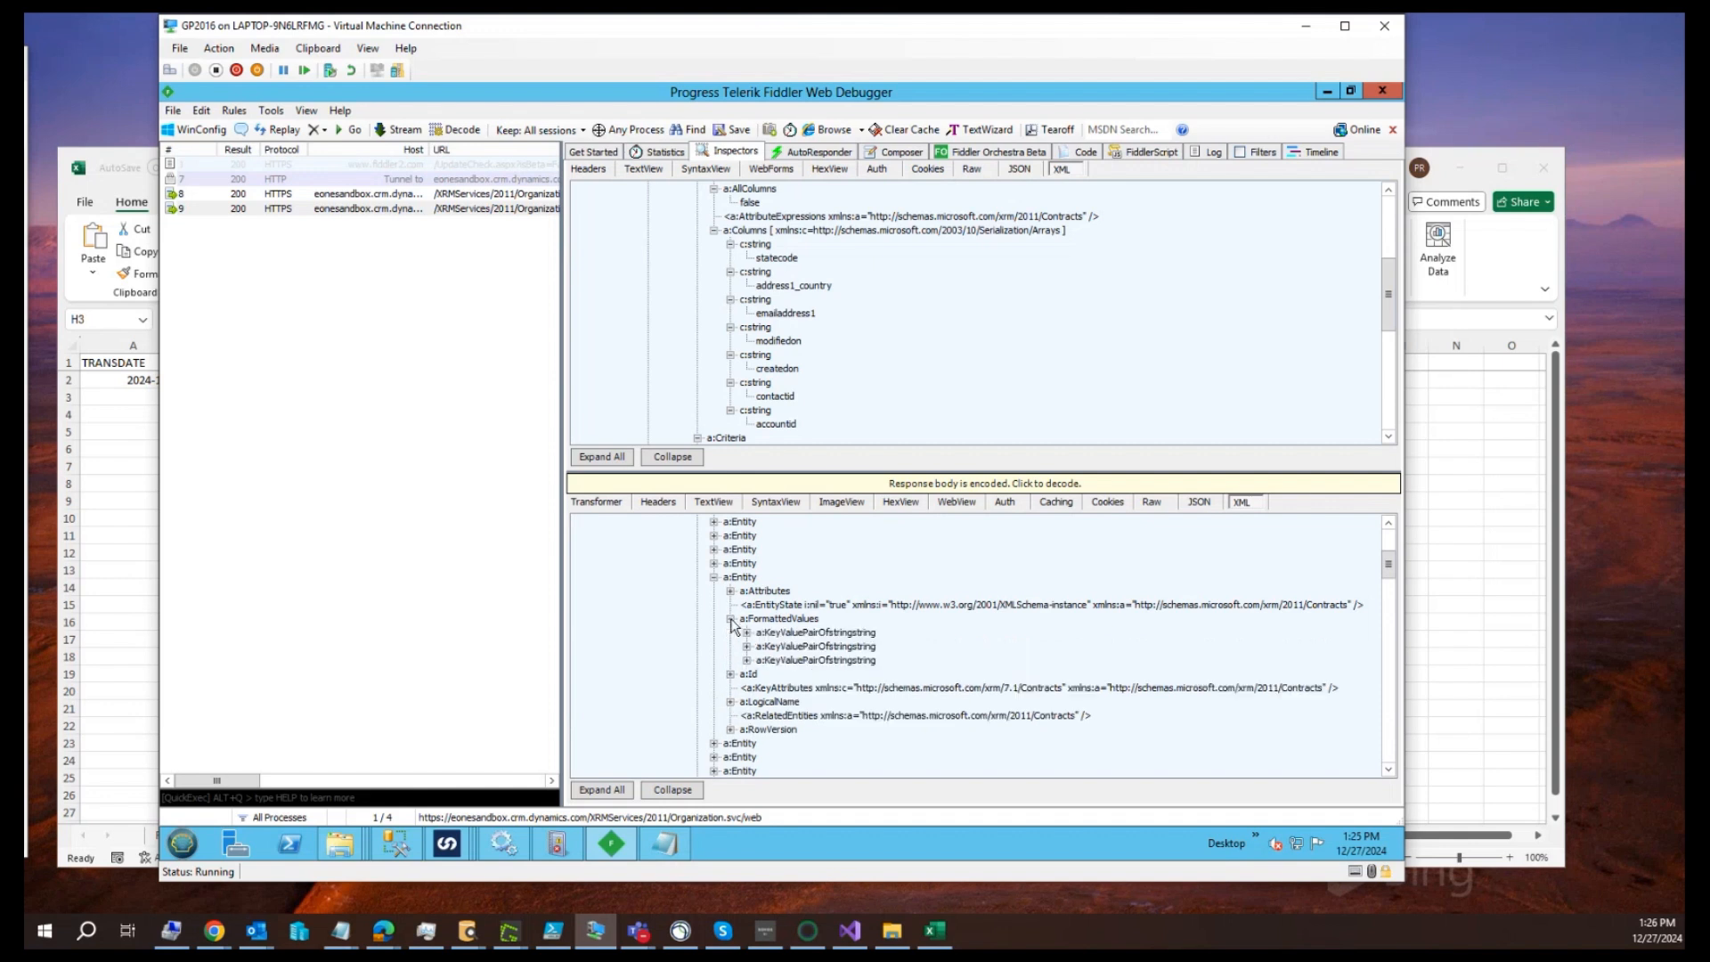
pyautogui.click(747, 633)
pyautogui.click(748, 674)
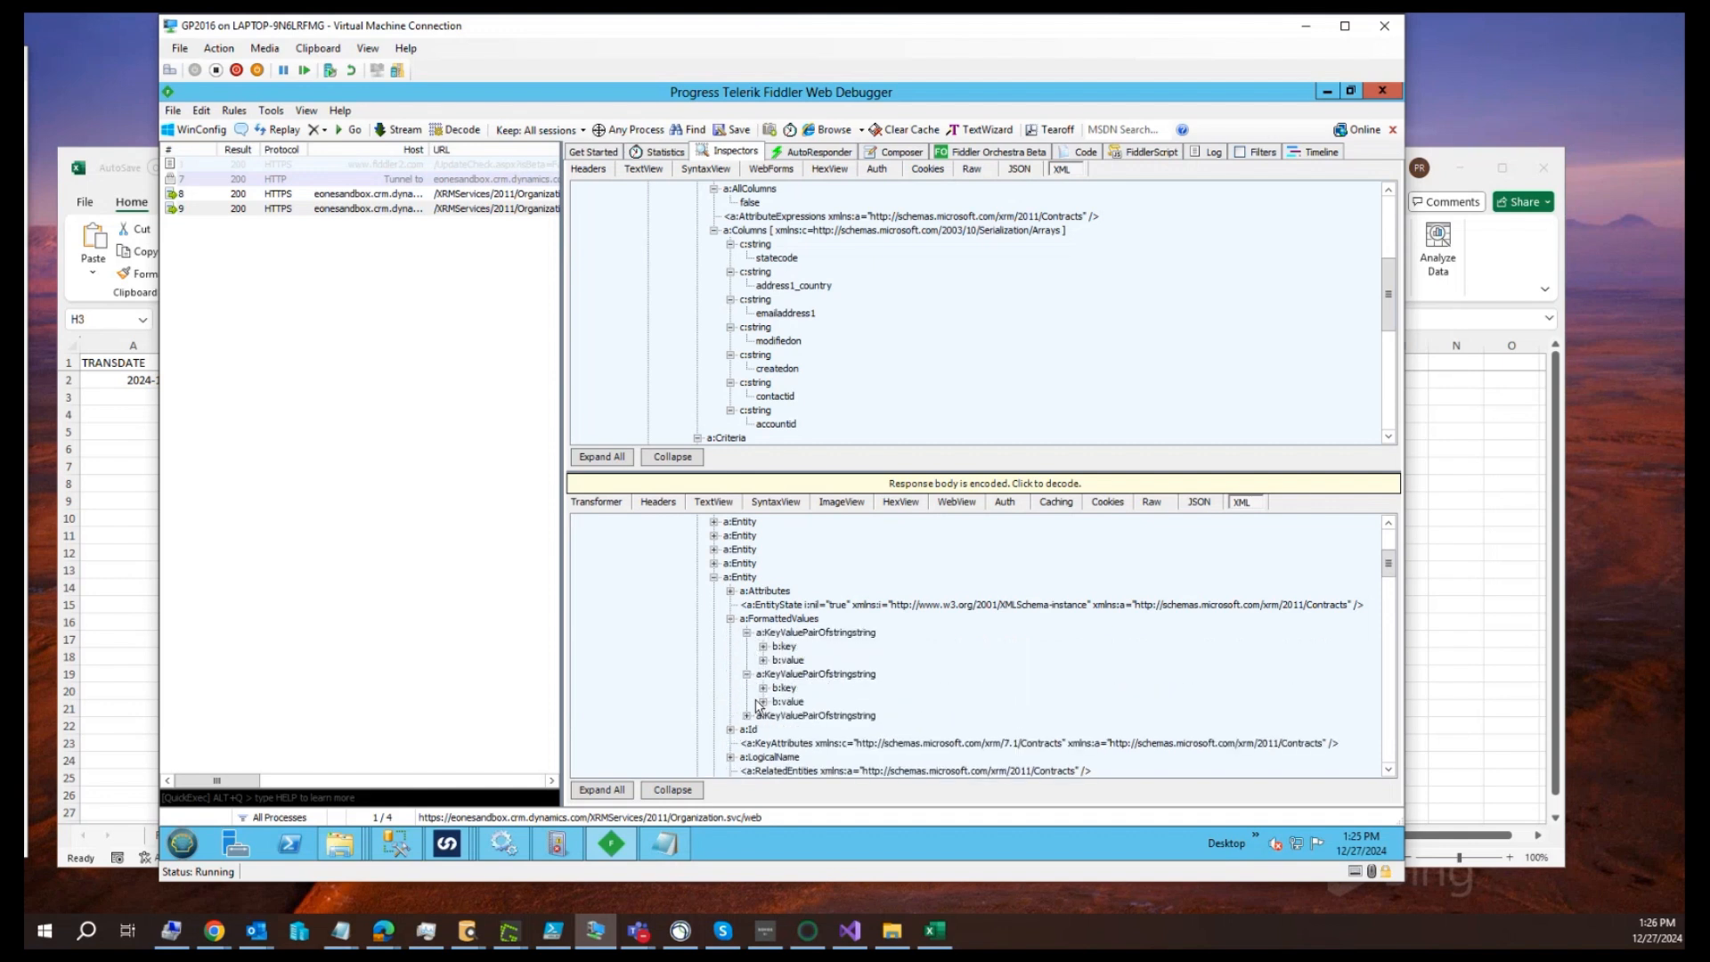
pyautogui.click(747, 715)
# Expand the values and keys of the entity's three formatted pairs to read statecode, modifiedon and createdon
pyautogui.scroll(-2, 796, 674)
pyautogui.scroll(-1, 796, 674)
pyautogui.click(763, 618)
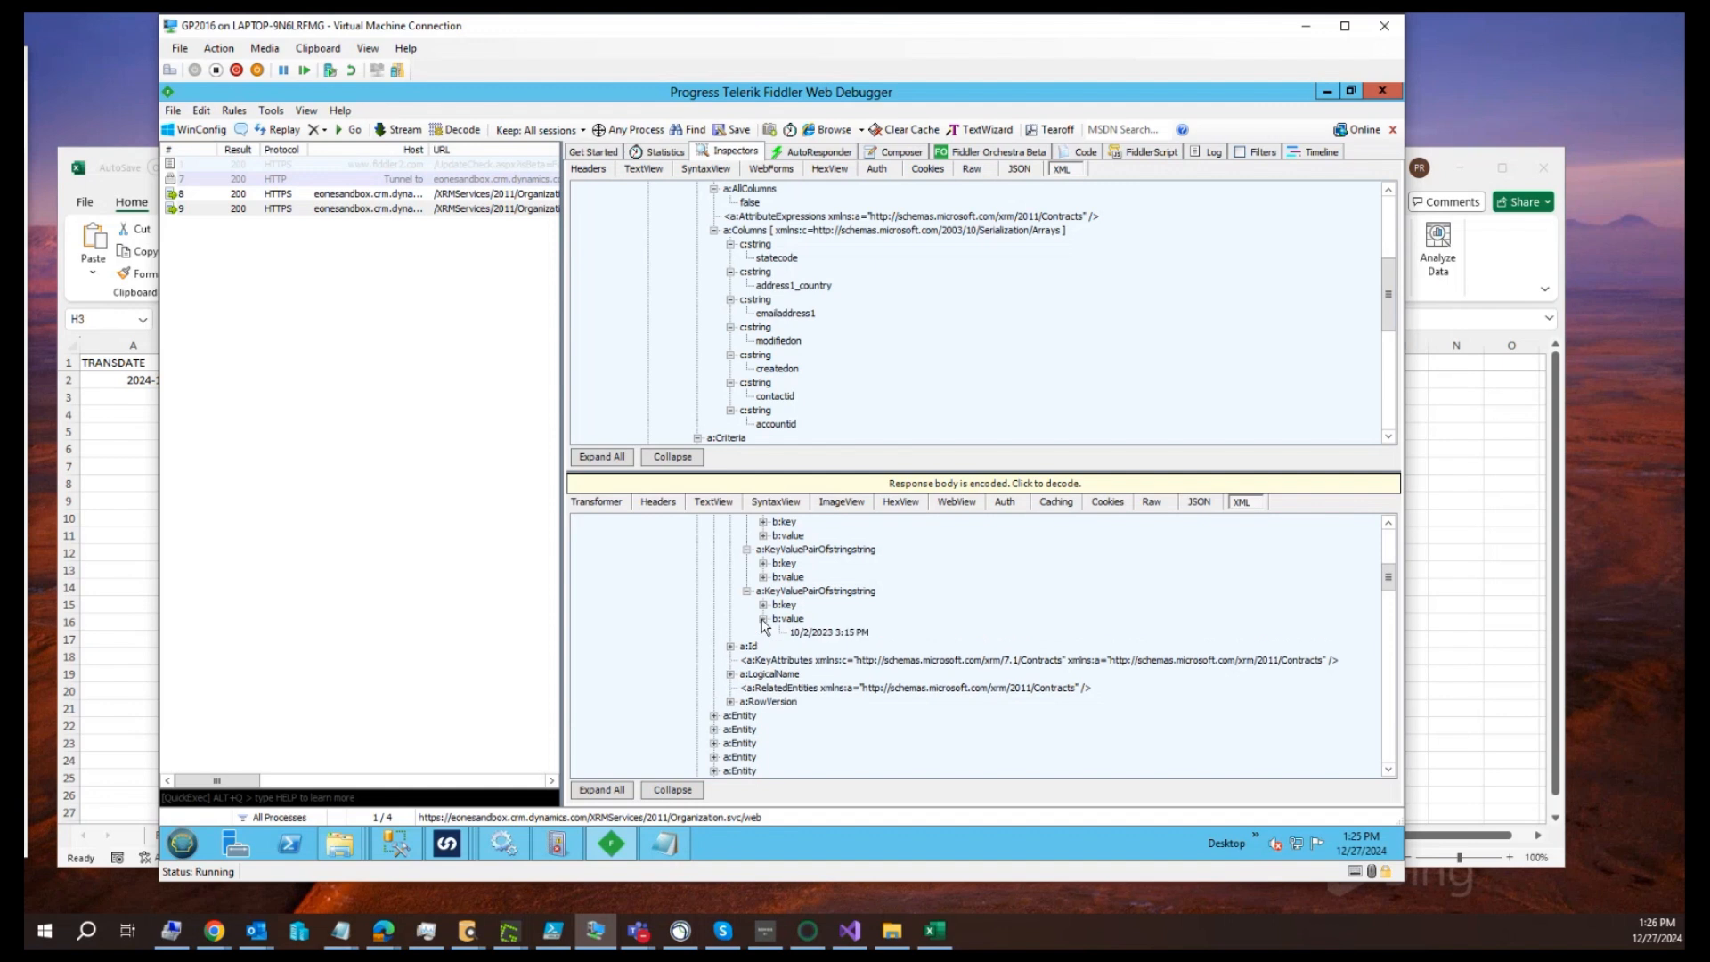
pyautogui.click(763, 576)
pyautogui.click(763, 536)
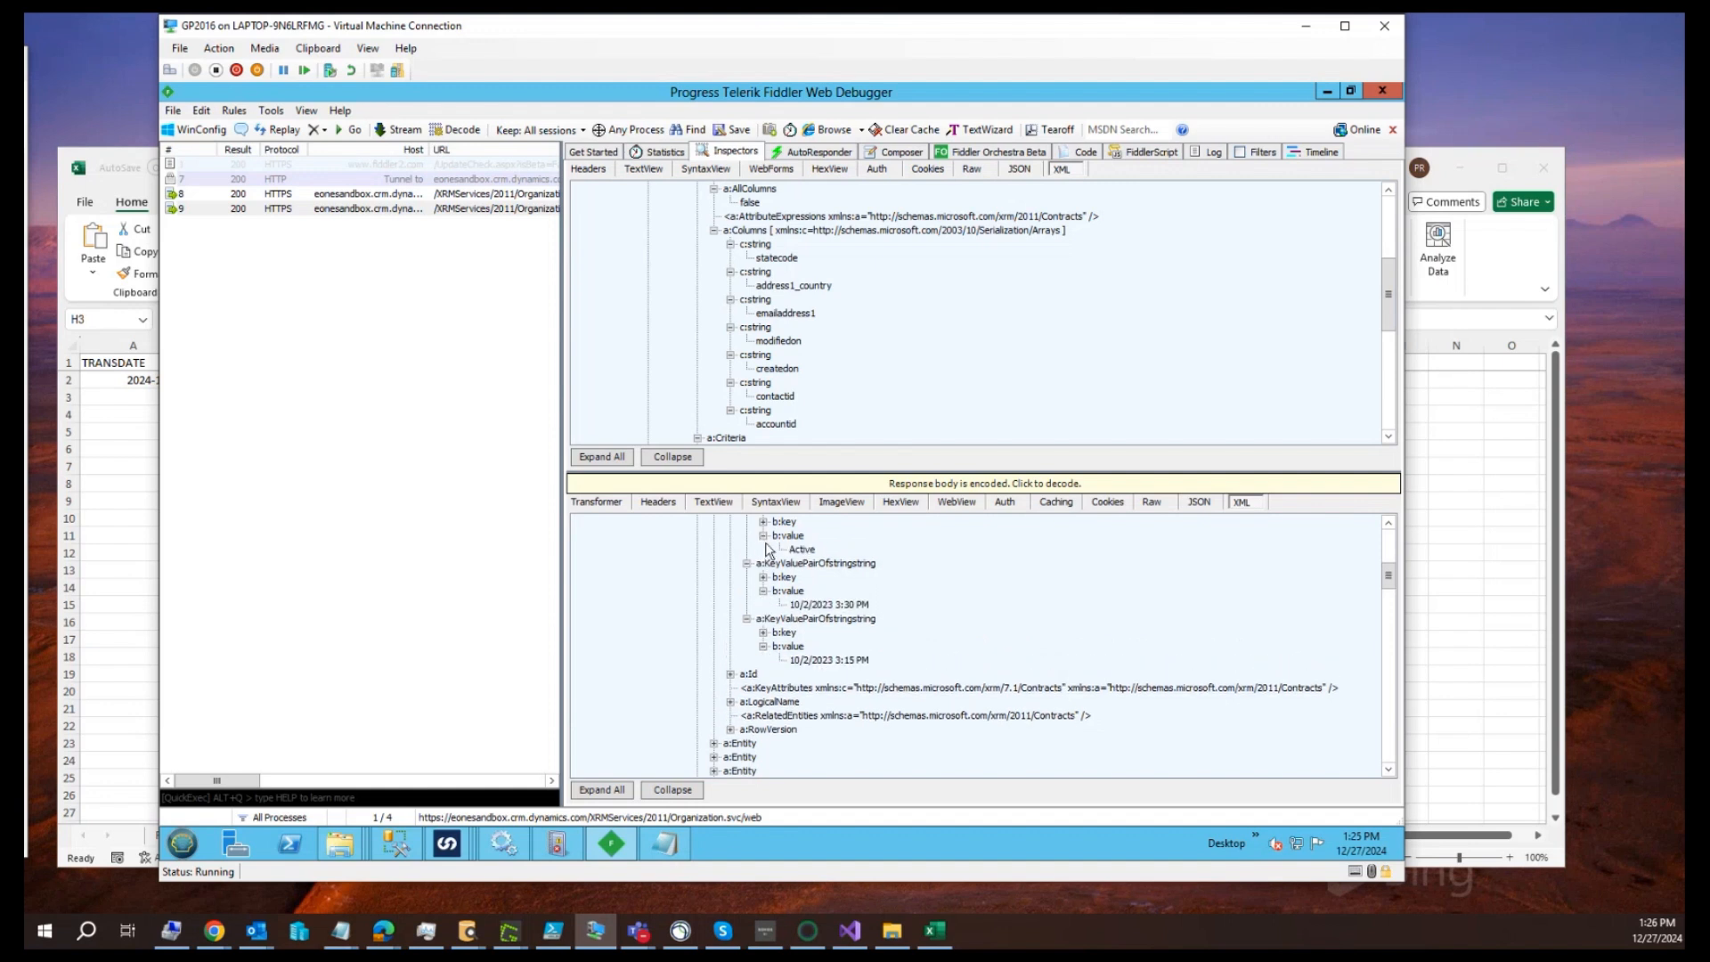
pyautogui.scroll(1, 791, 544)
pyautogui.click(764, 563)
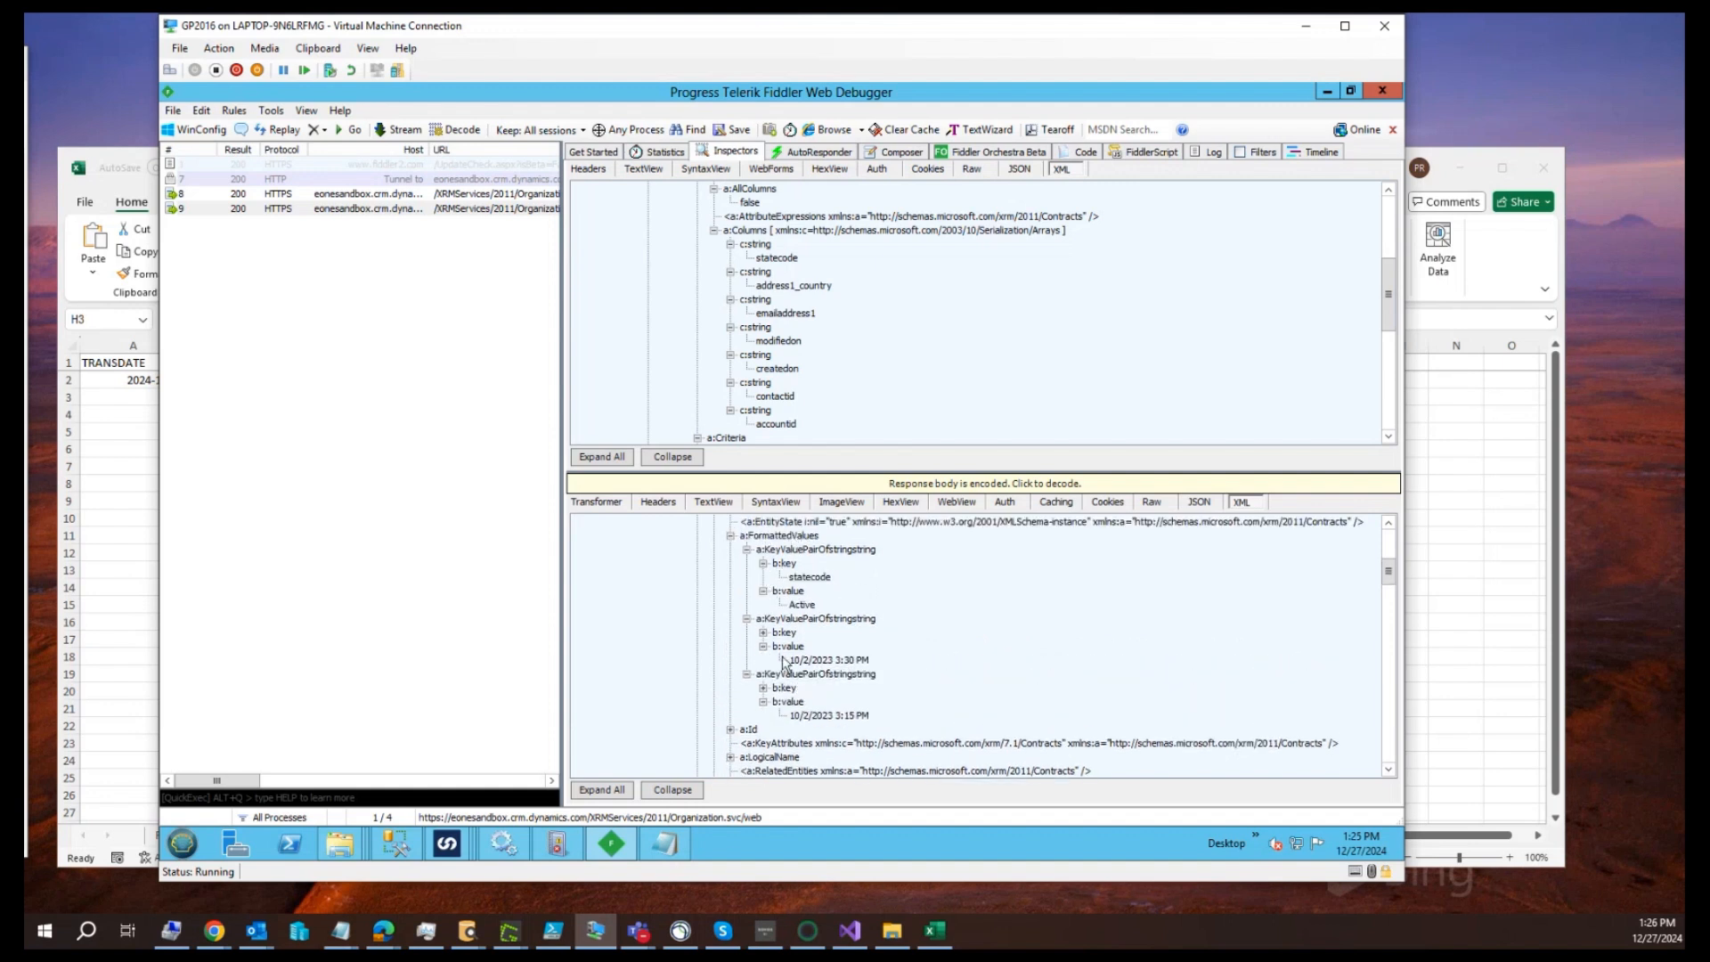
pyautogui.click(763, 632)
pyautogui.click(763, 701)
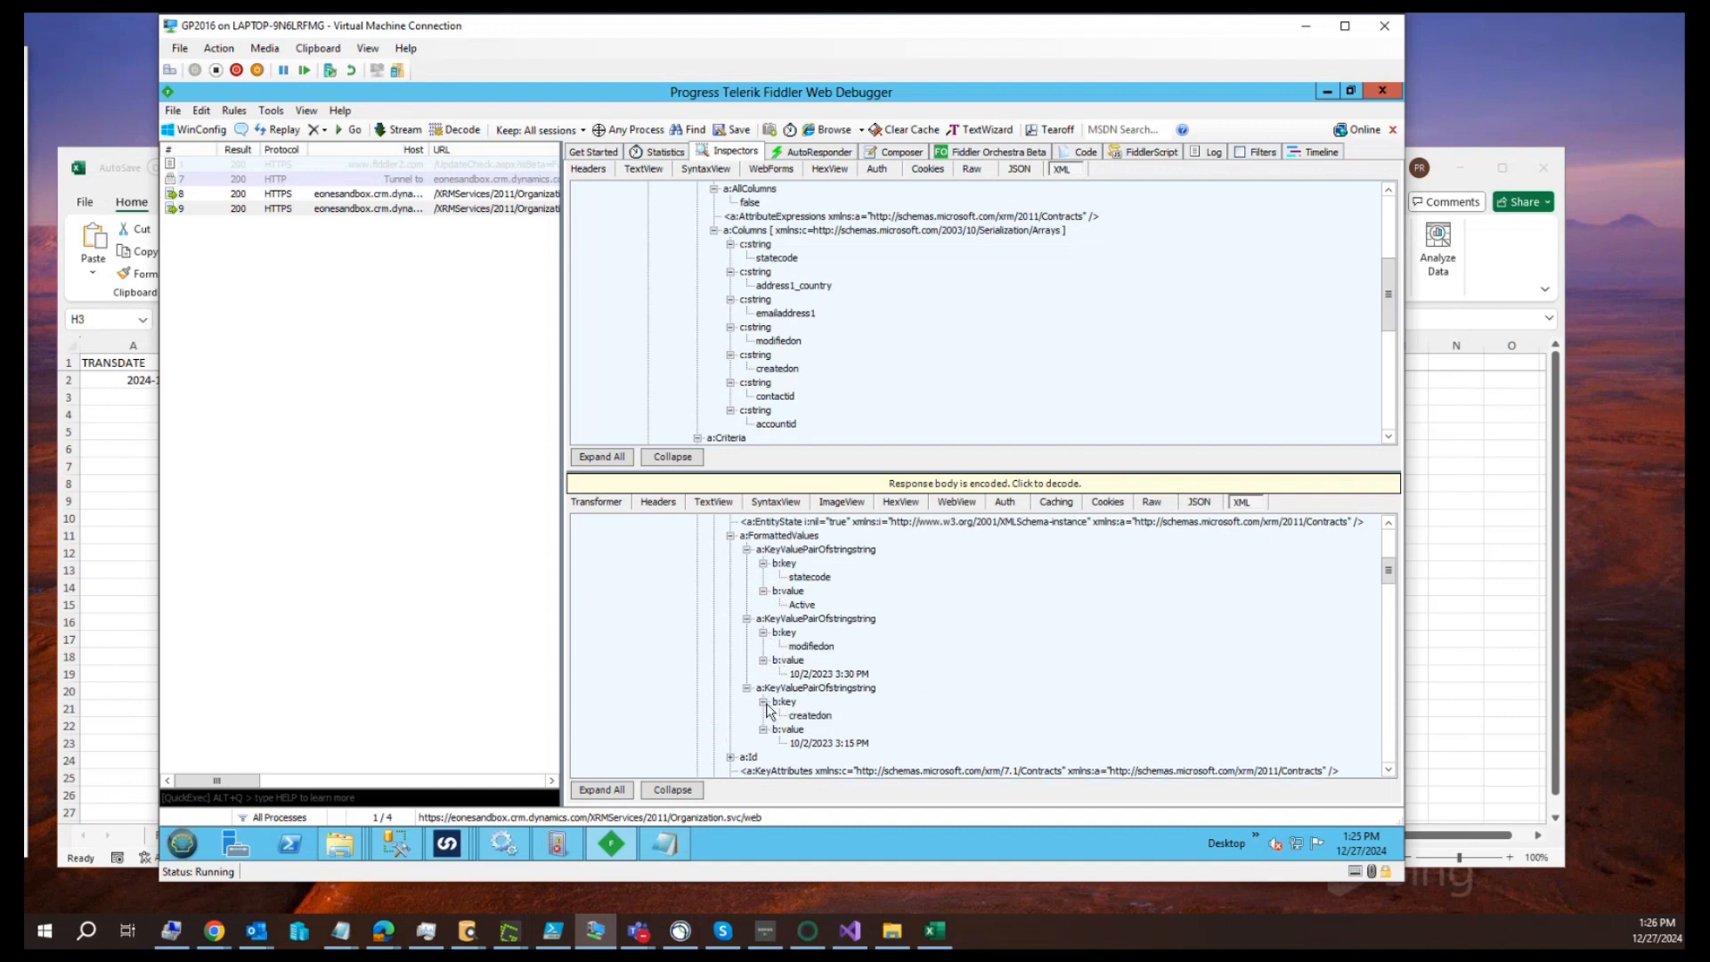
# Expand the entity's Id node and select its GUID value
pyautogui.scroll(-3, 767, 708)
pyautogui.click(730, 633)
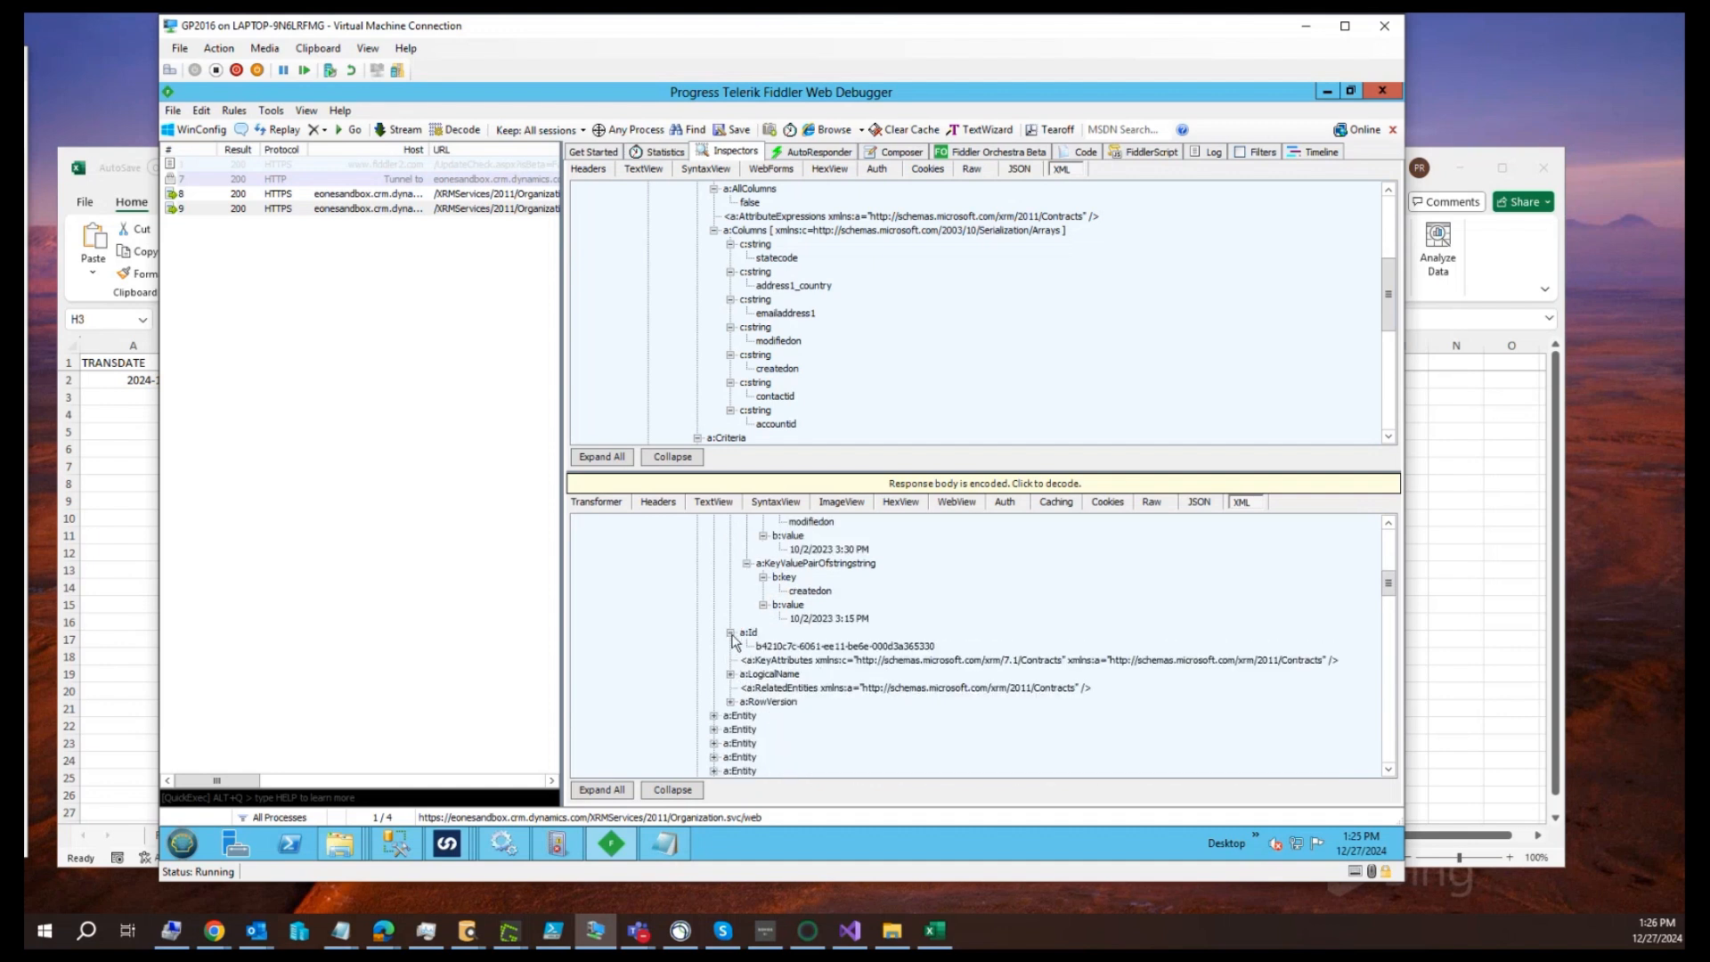
pyautogui.click(812, 647)
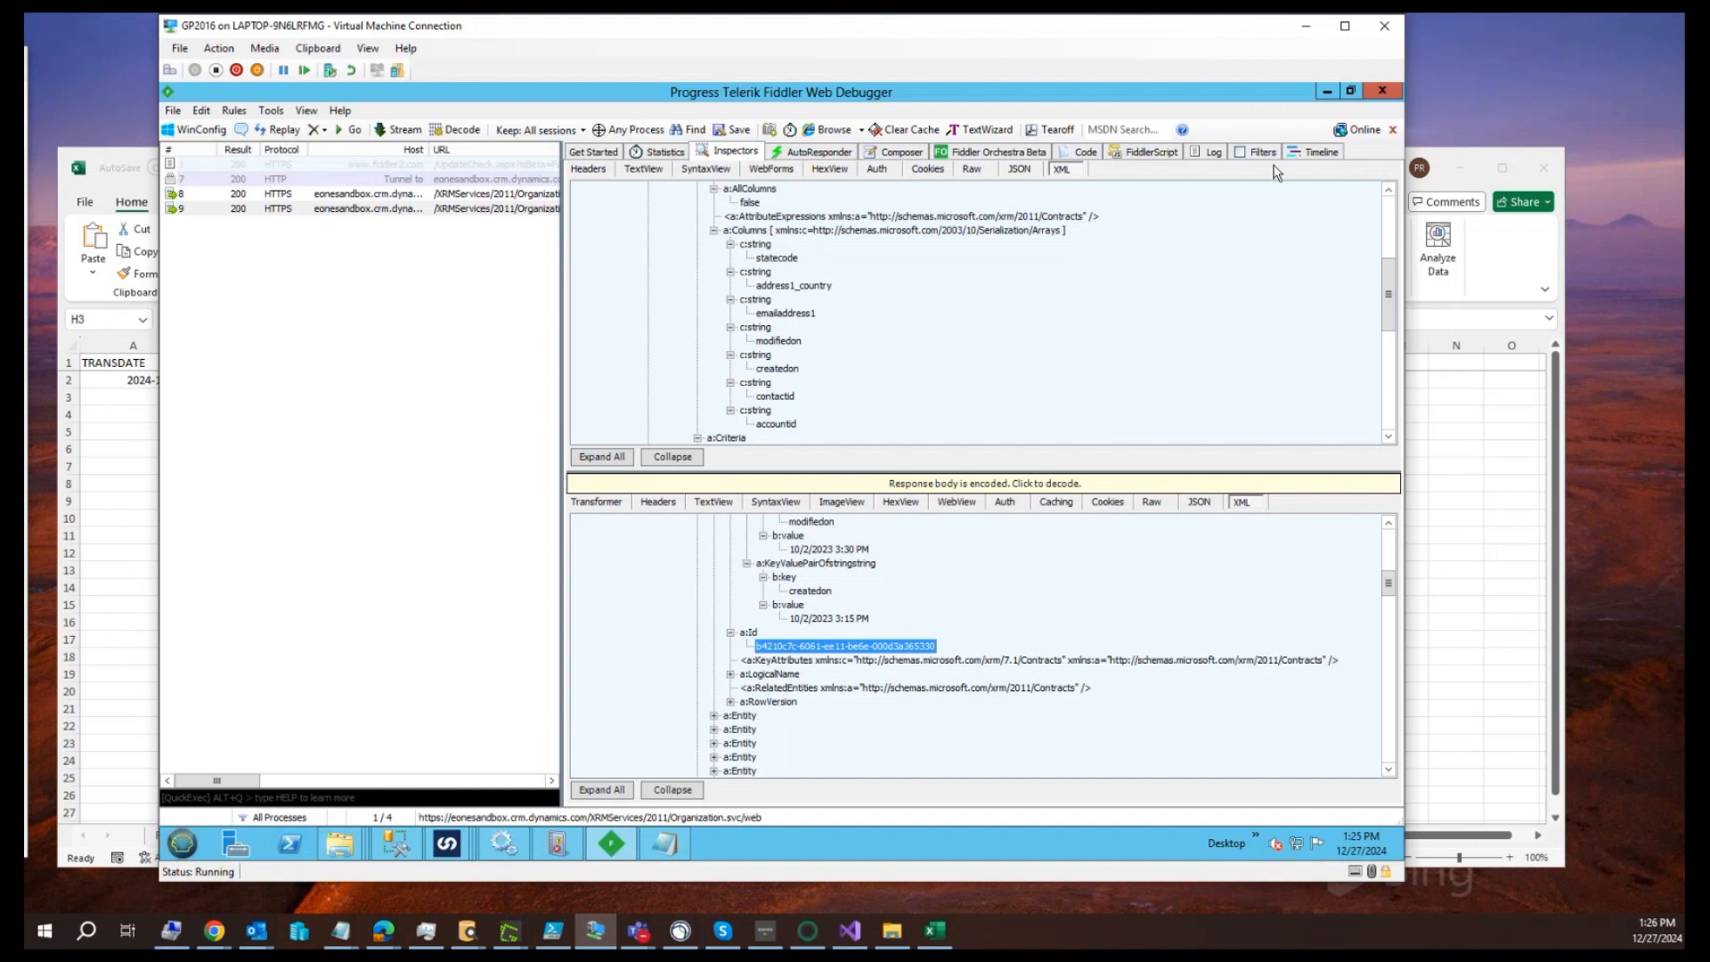
# Return to the SmartConnect query designer, add the account table and place it, widened, beside the contact table
pyautogui.click(1331, 92)
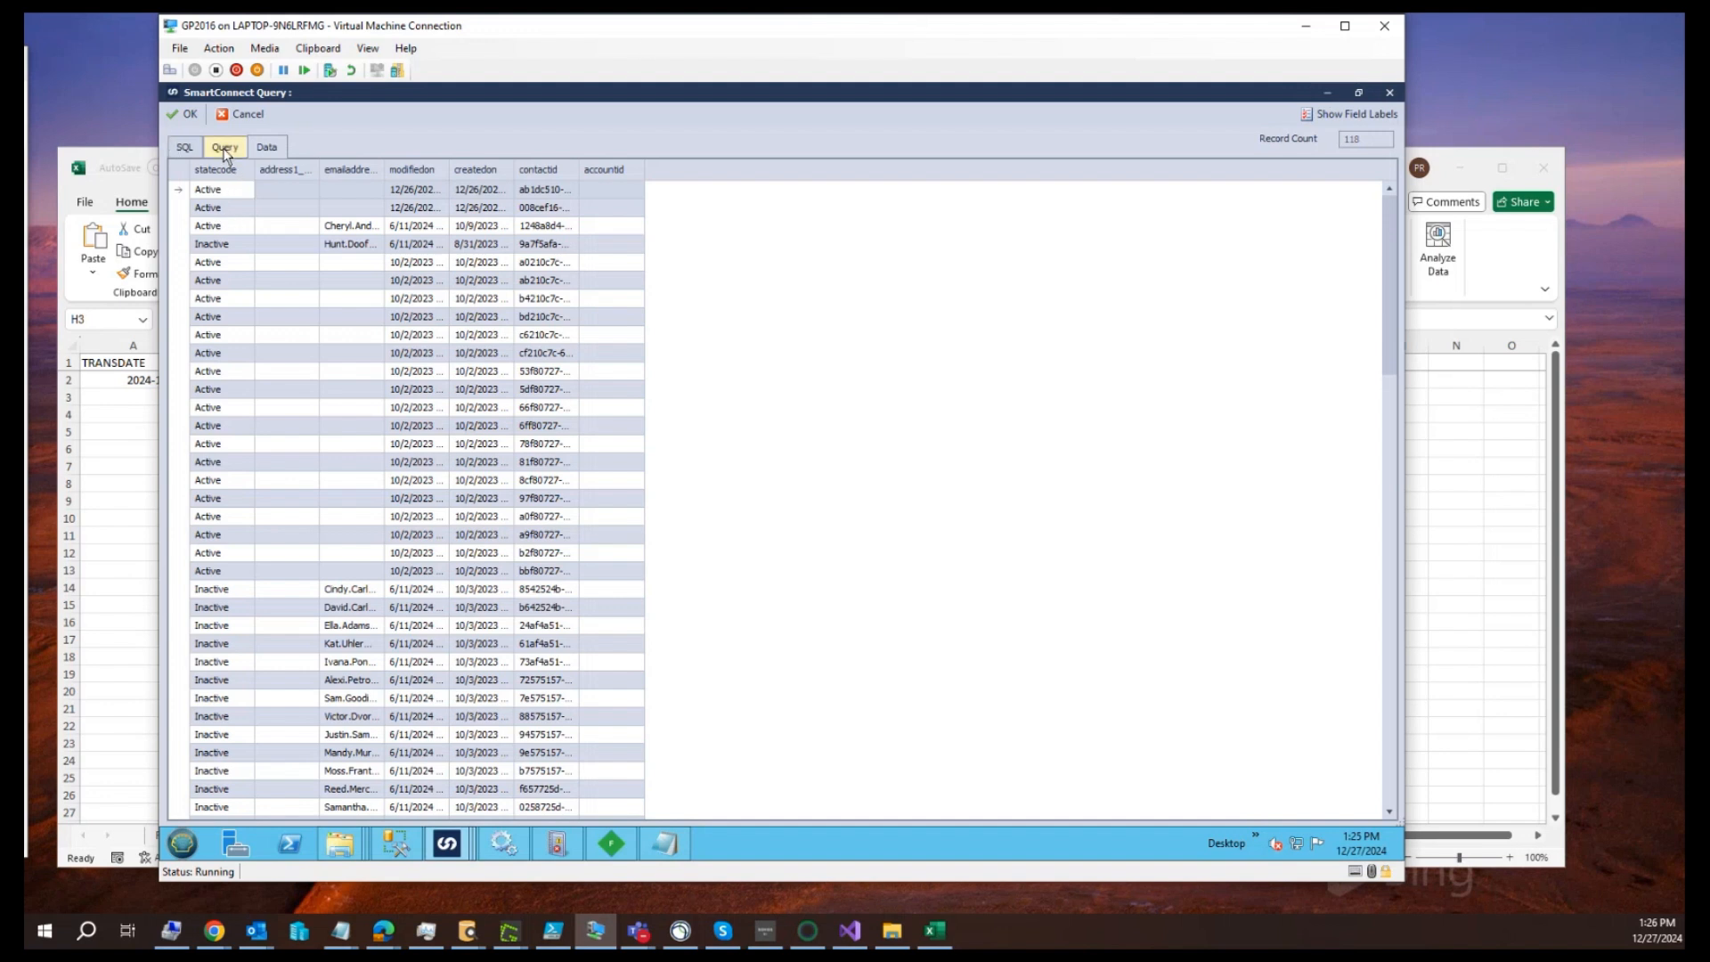
pyautogui.click(189, 150)
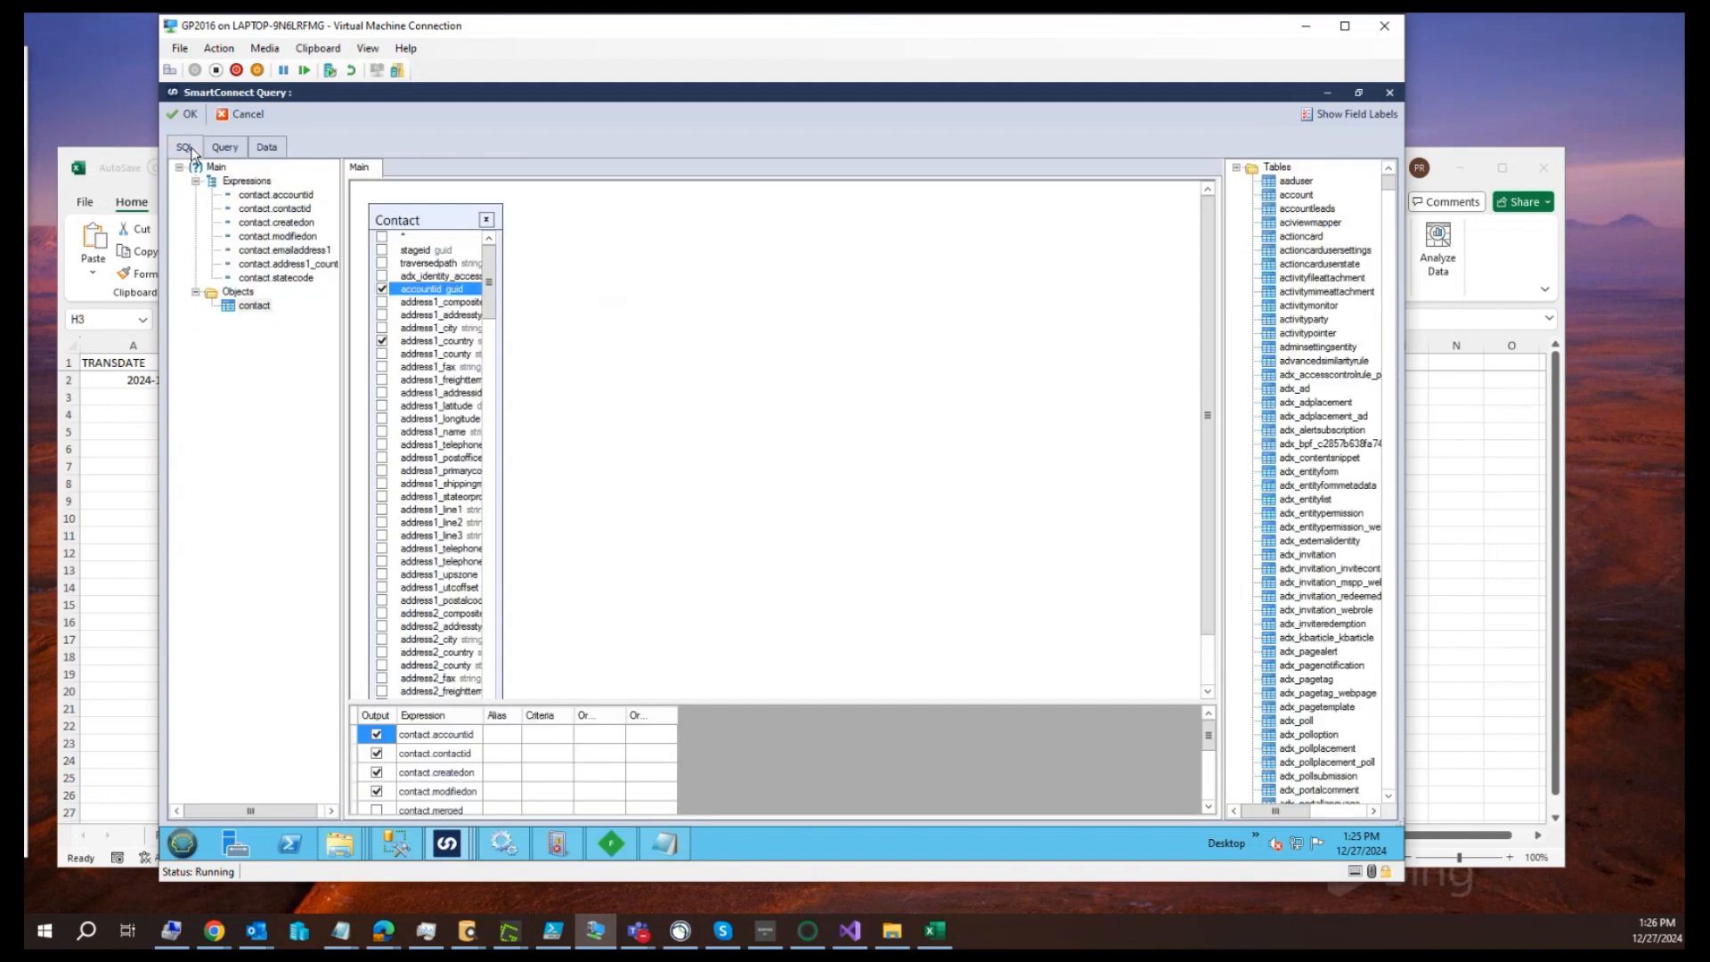
pyautogui.moveTo(440, 203)
pyautogui.mouseDown()
pyautogui.moveTo(440, 259)
pyautogui.moveTo(427, 205)
pyautogui.mouseUp()
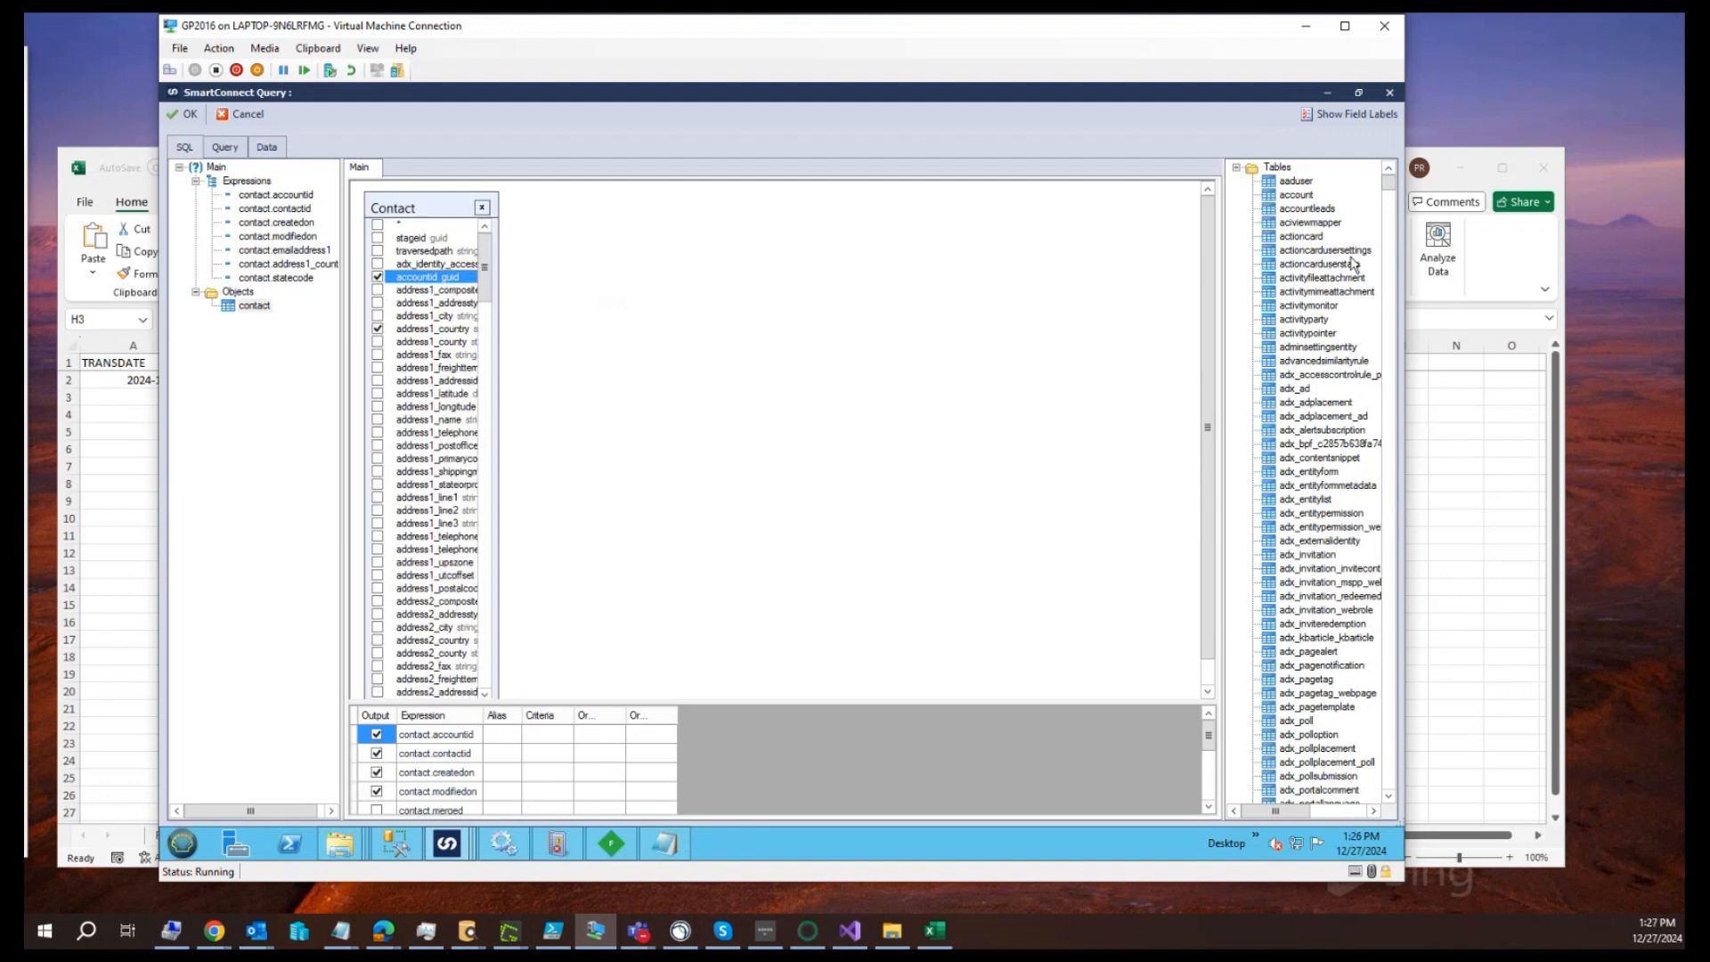
pyautogui.doubleClick(1297, 194)
pyautogui.moveTo(392, 207); pyautogui.dragTo(592, 221)
pyautogui.moveTo(677, 292); pyautogui.dragTo(768, 295)
# Link account.accountid to contact.accountid and include the account table's accountid in the output
pyautogui.click(612, 266)
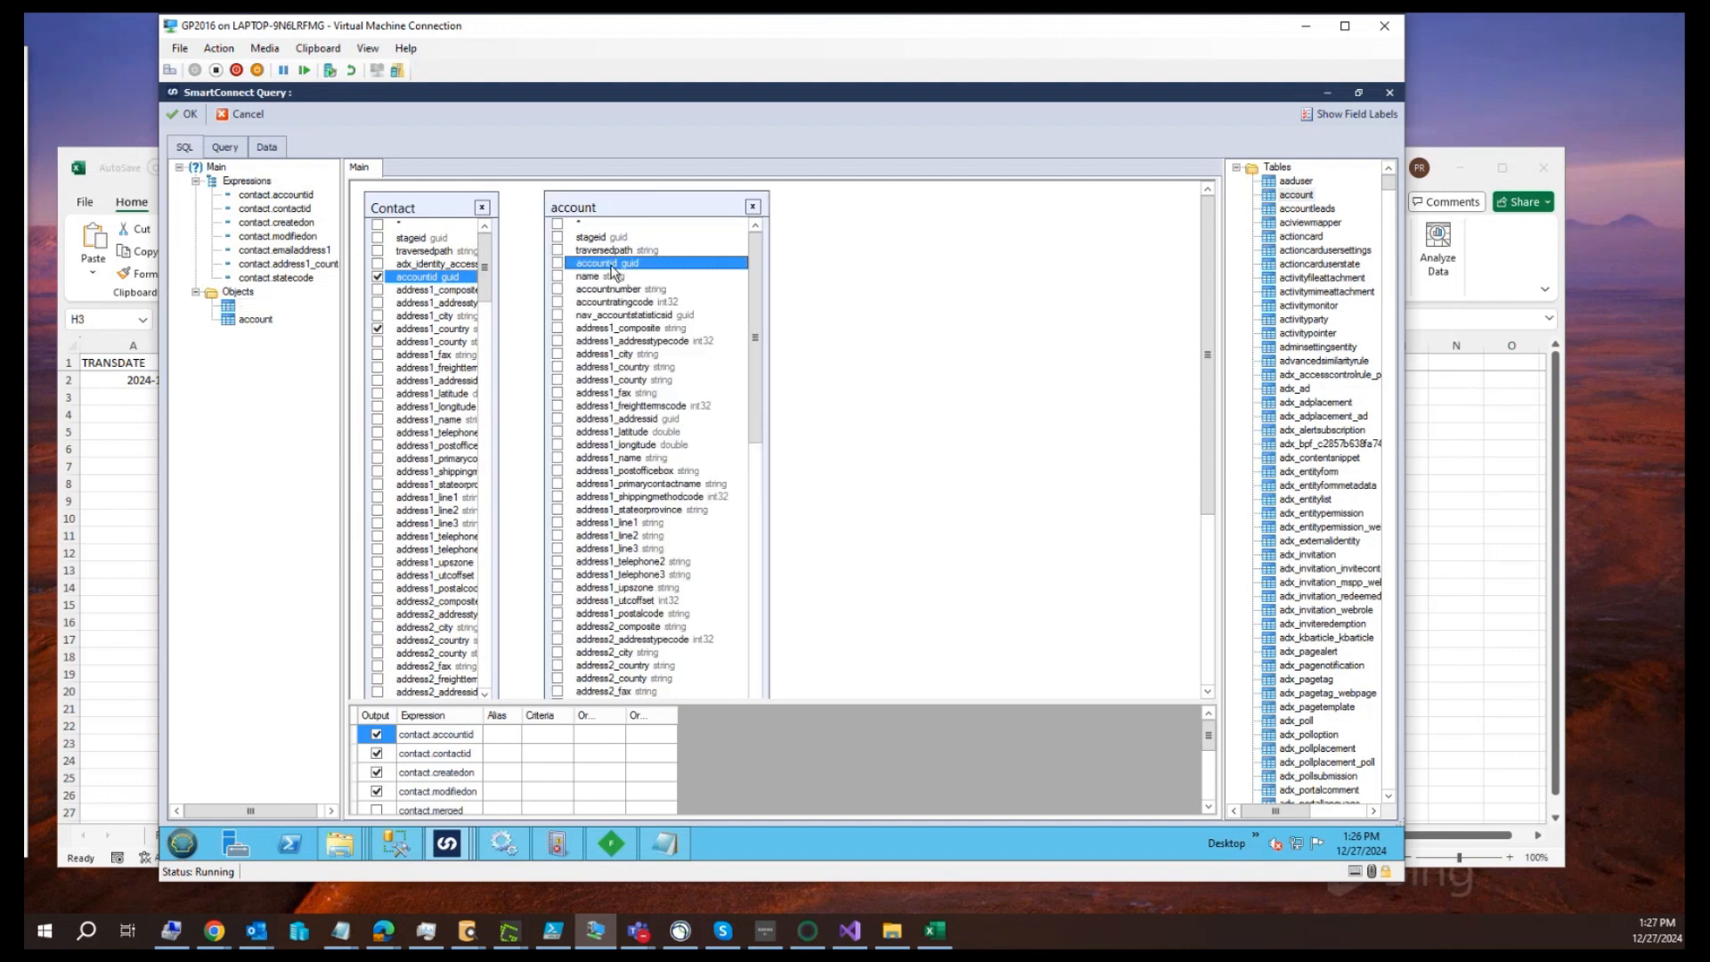
pyautogui.moveTo(613, 267); pyautogui.dragTo(463, 277)
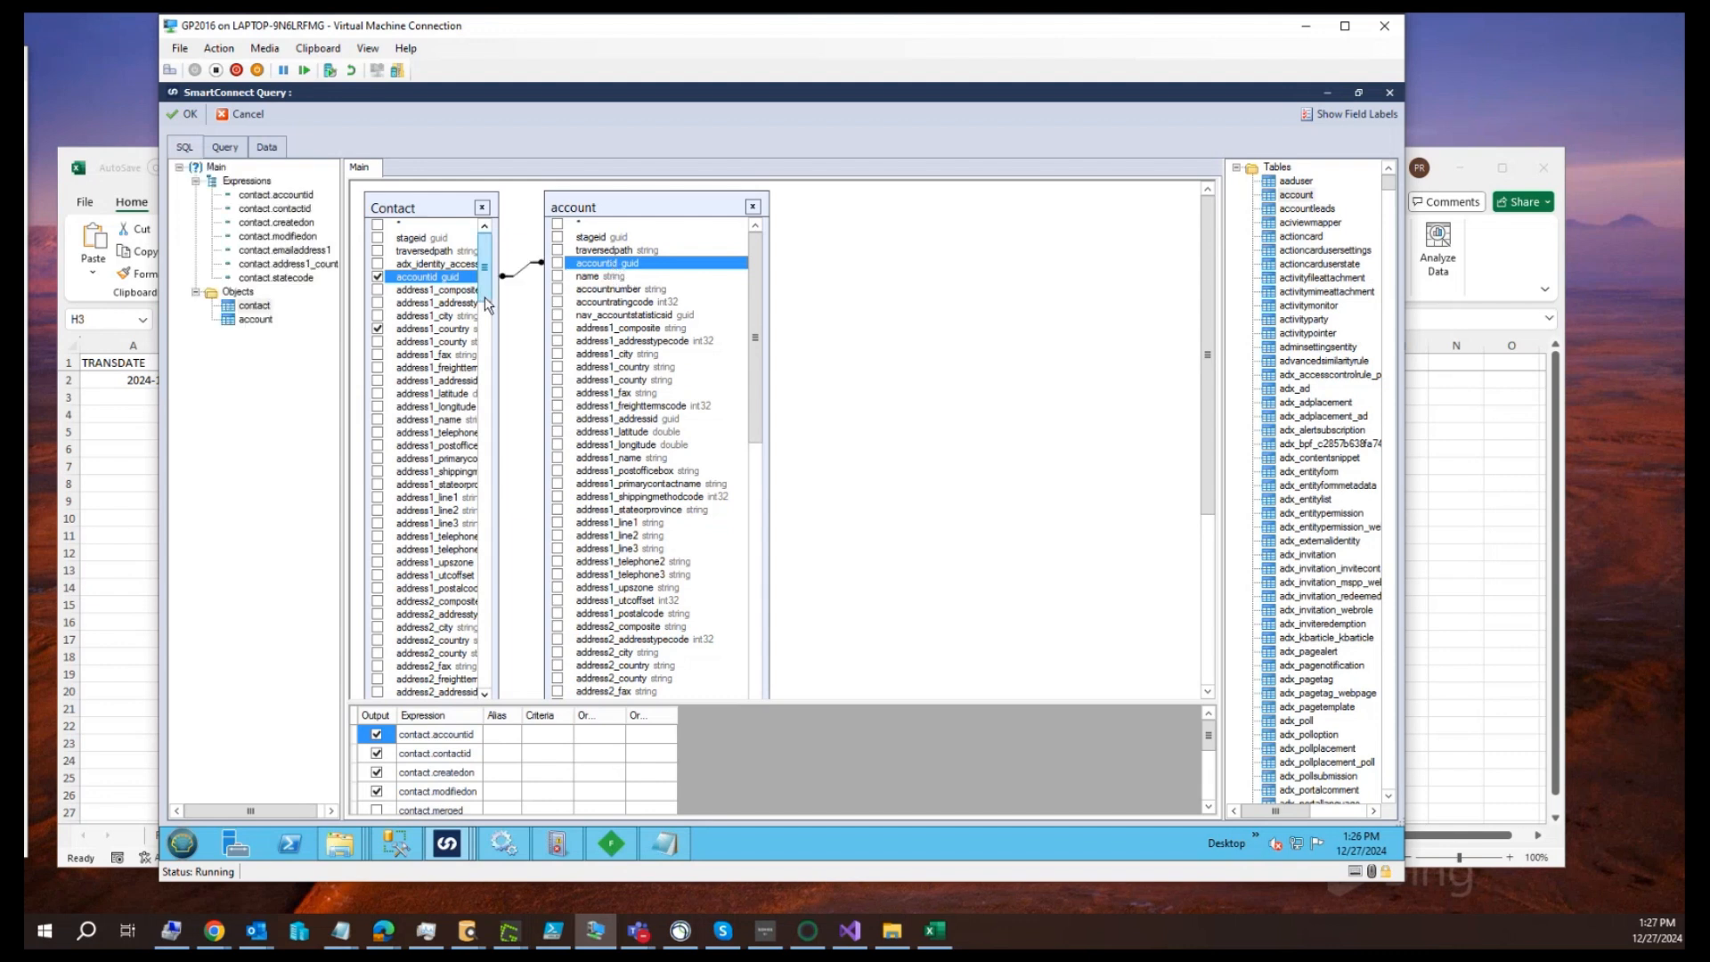
pyautogui.click(558, 264)
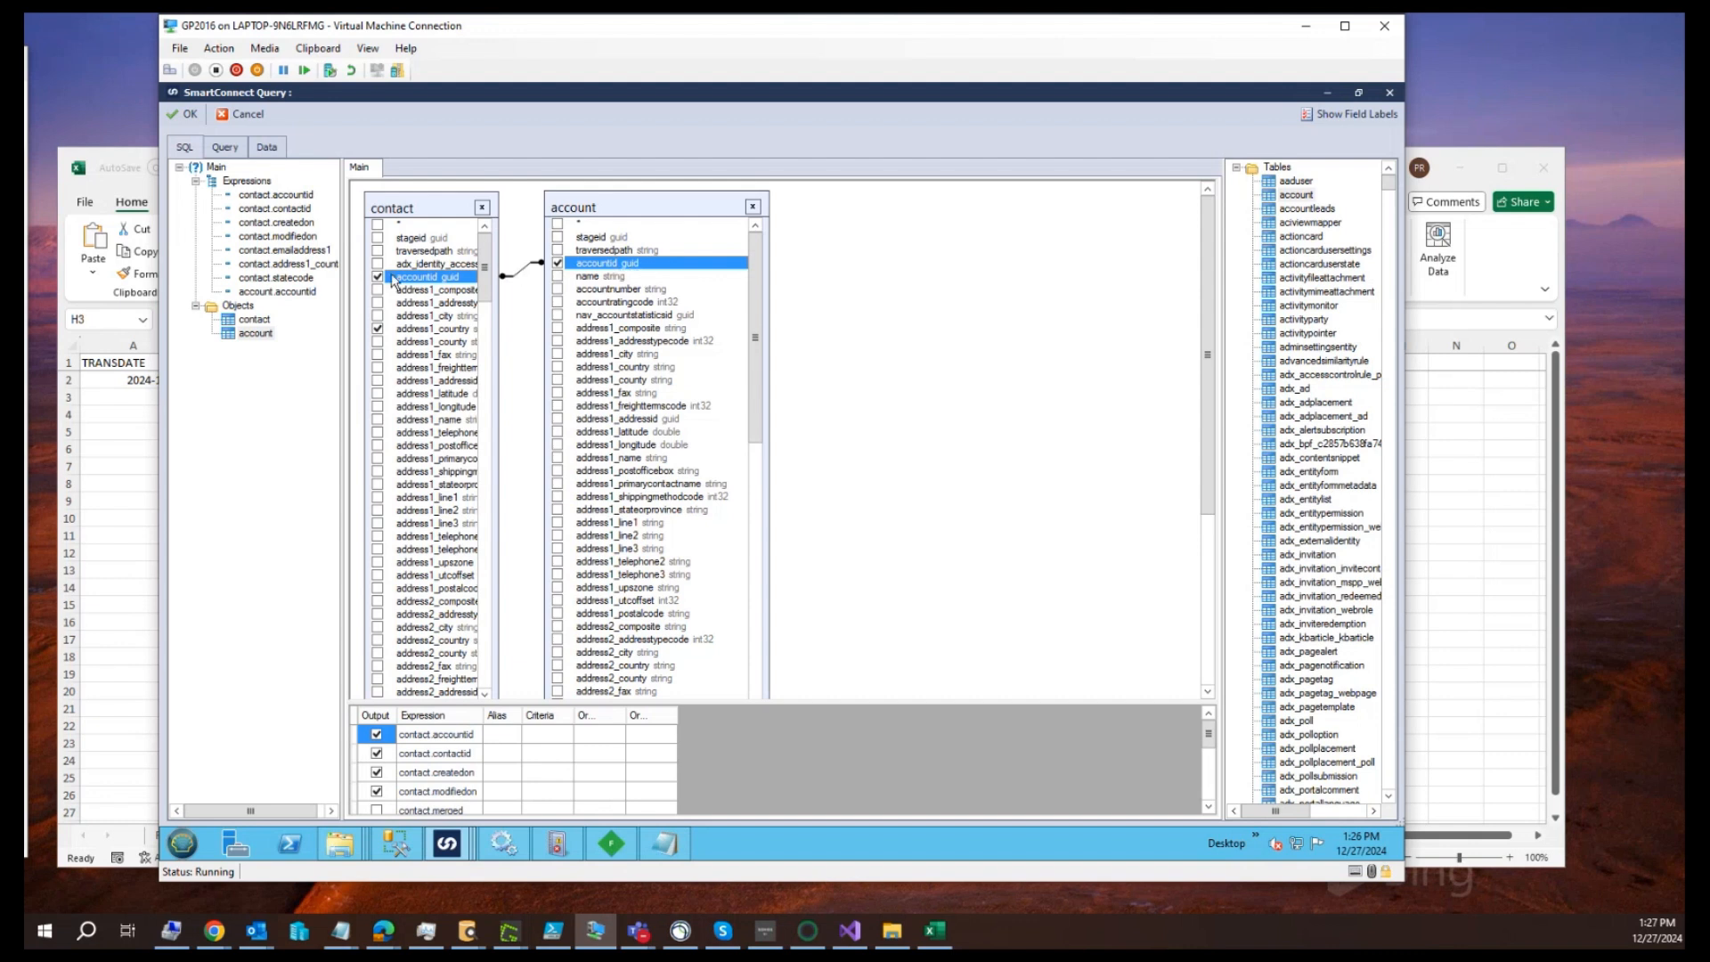
# Set the contact–account link to select all records from the left object, contact
pyautogui.doubleClick(523, 275)
pyautogui.click(356, 336)
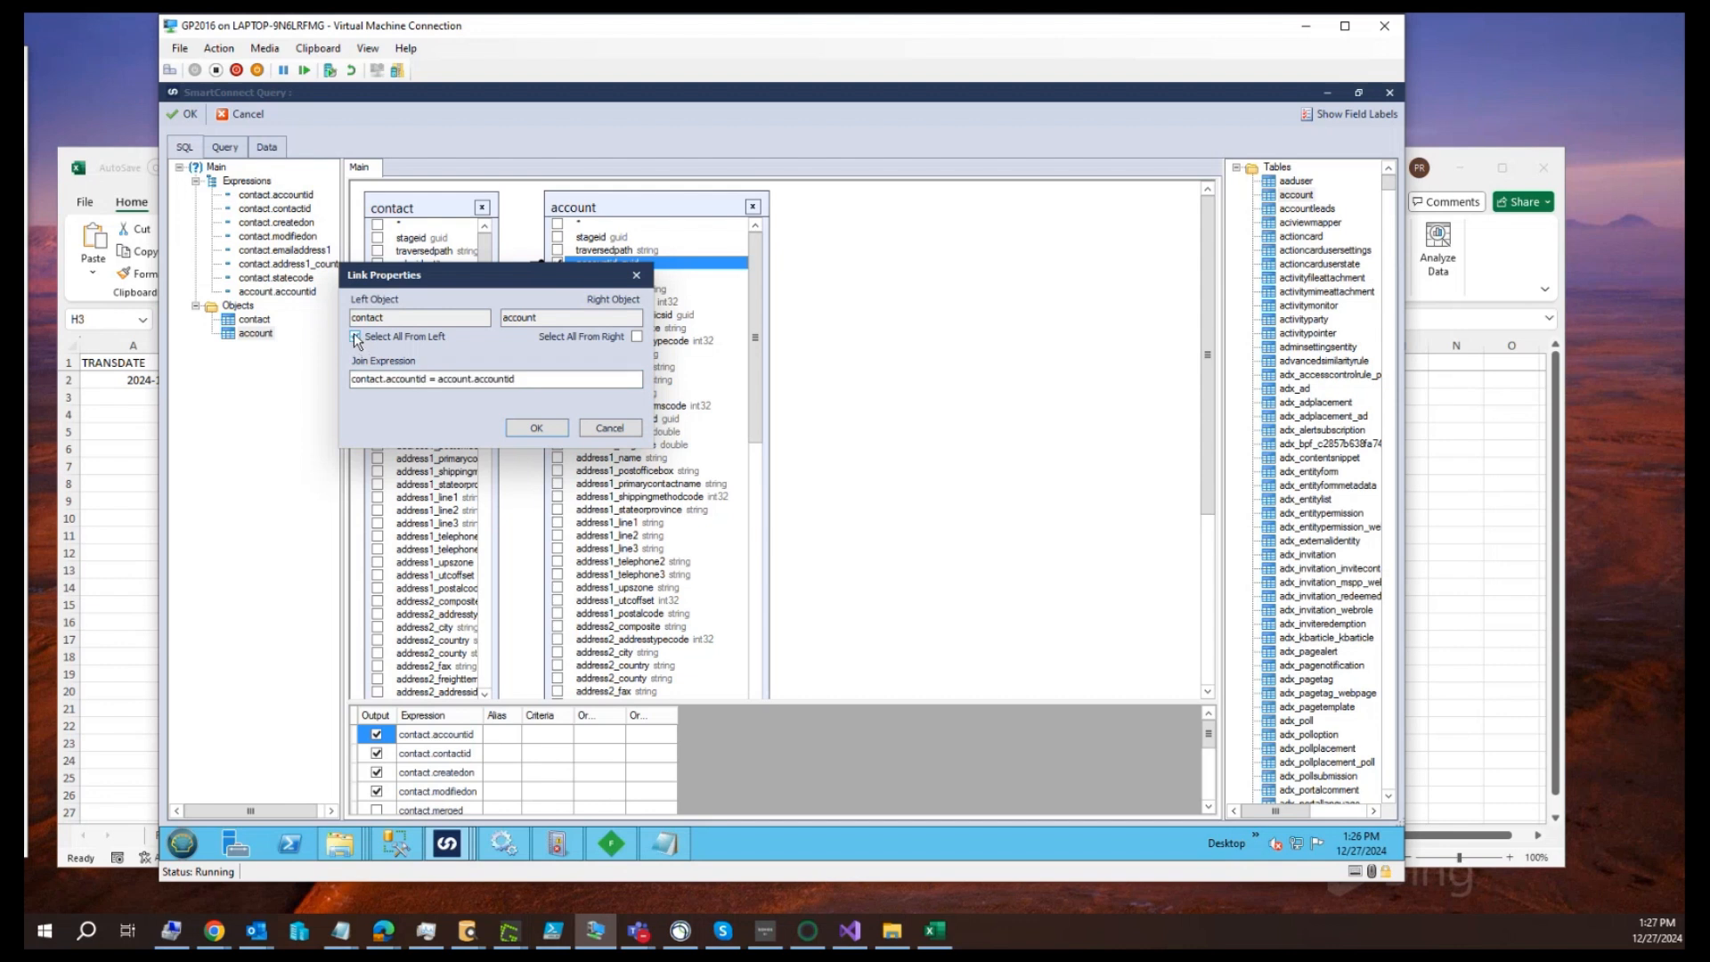
pyautogui.click(536, 430)
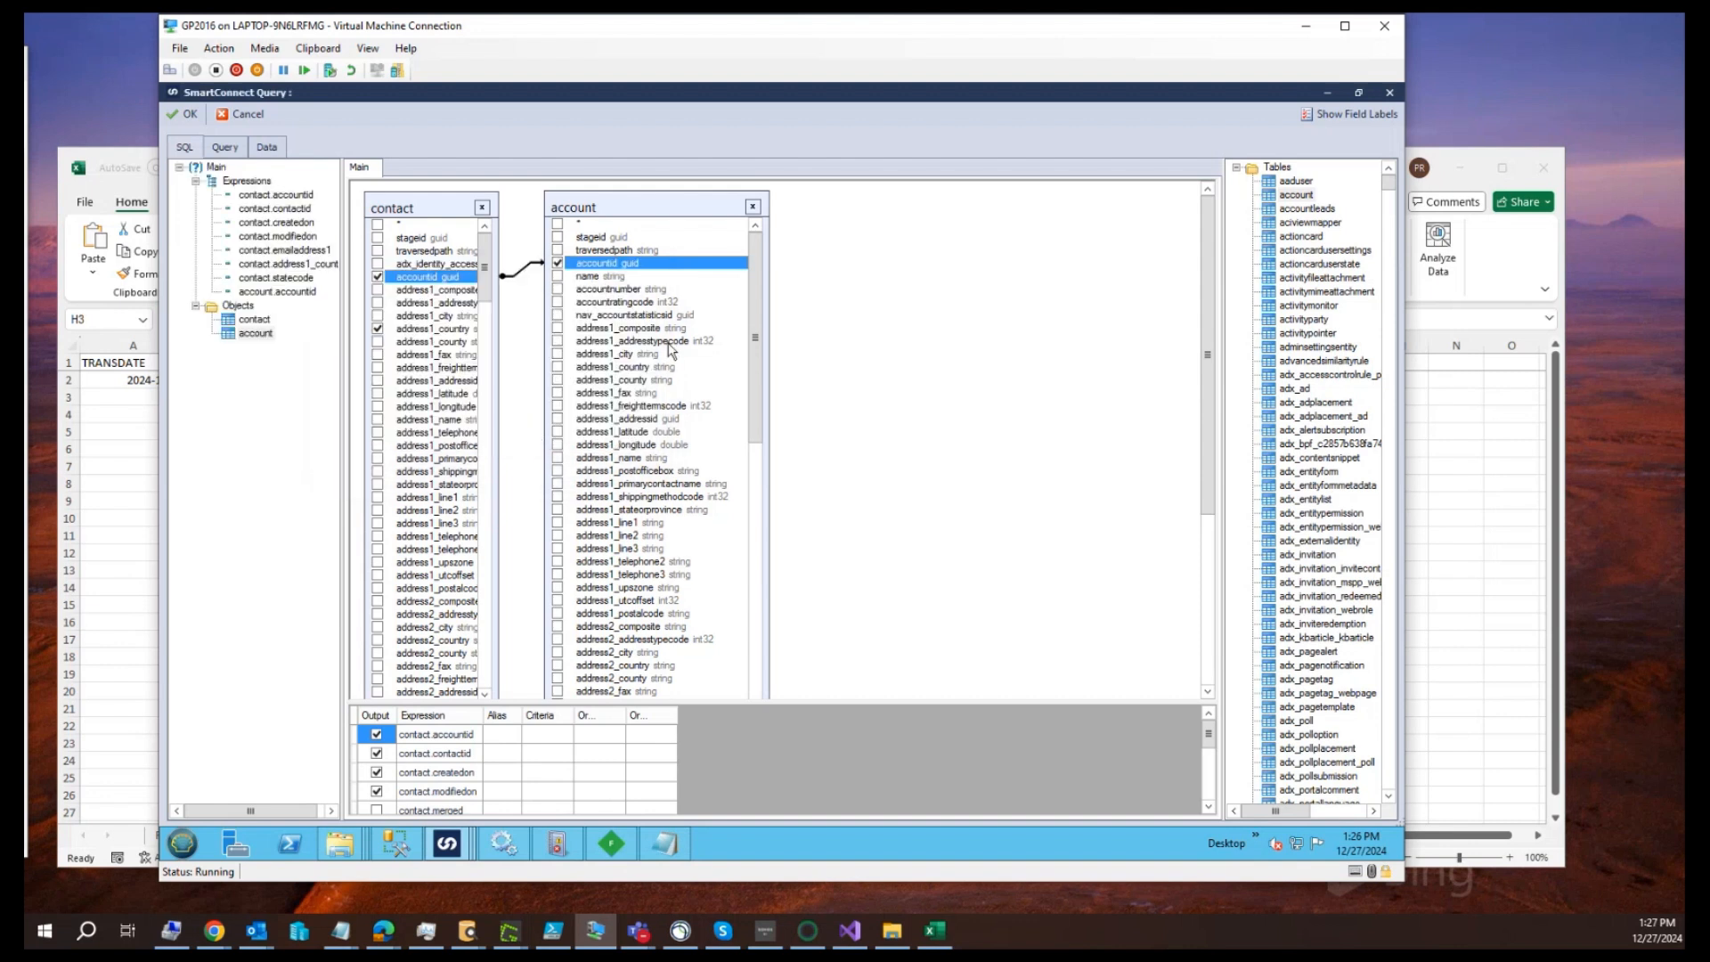
# Include the account table's name field in the output and review the join properties of the contact–account link
pyautogui.click(557, 276)
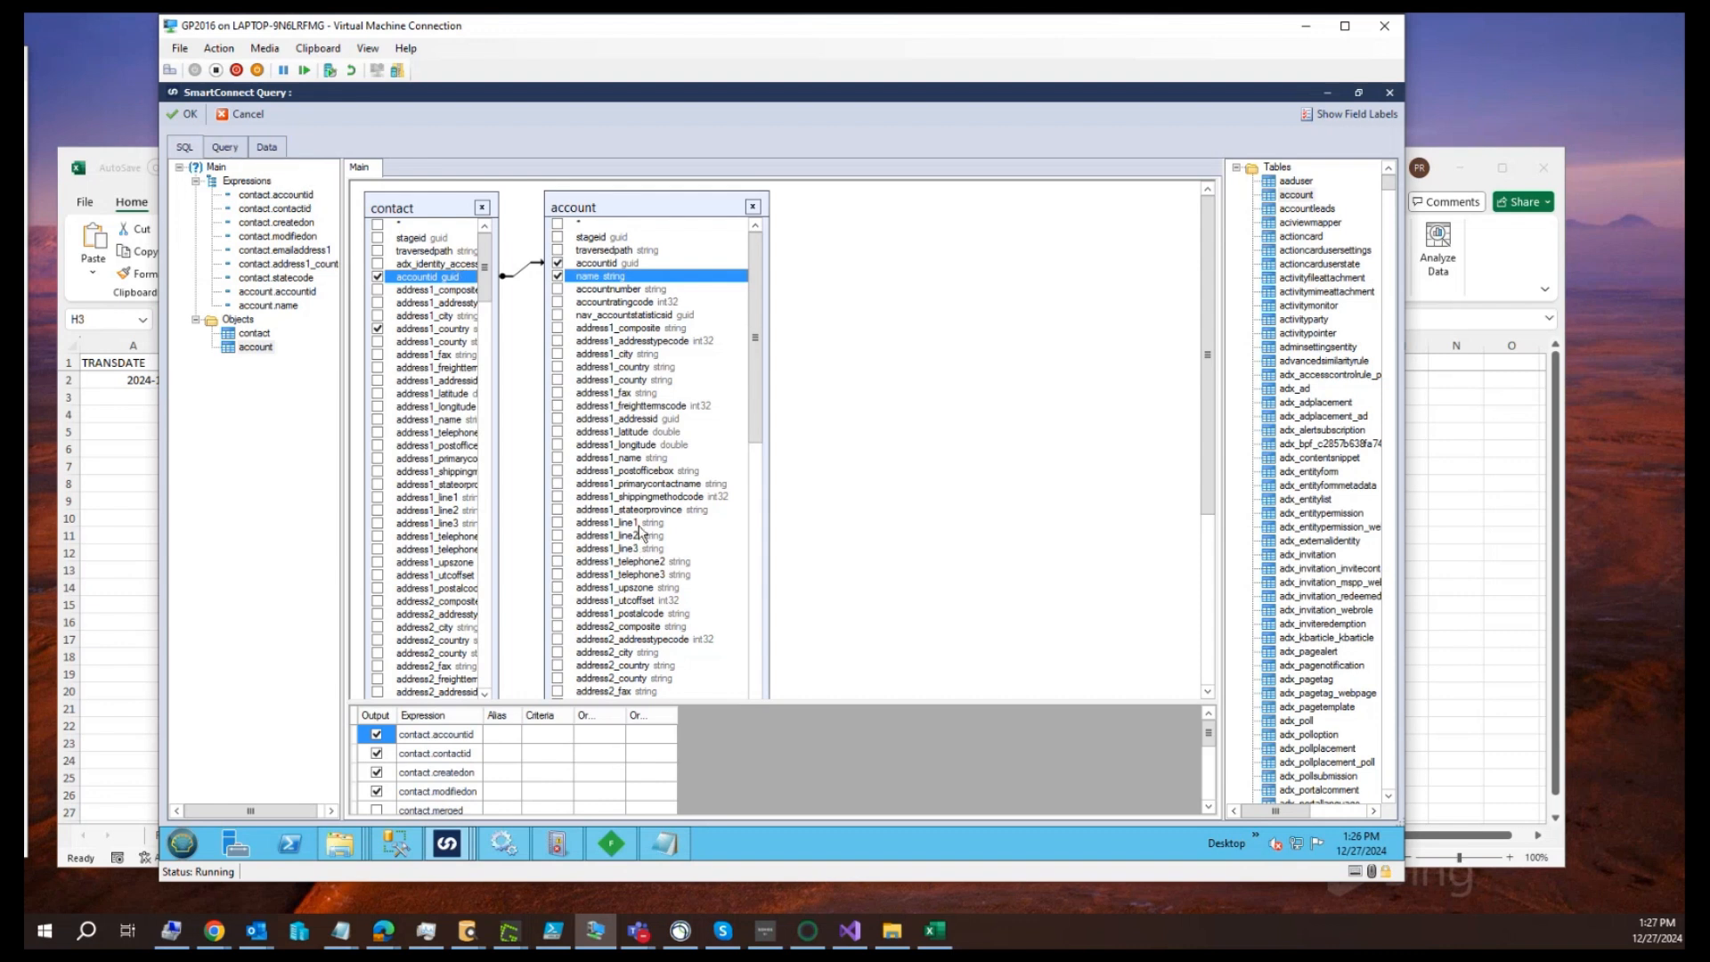
pyautogui.doubleClick(520, 271)
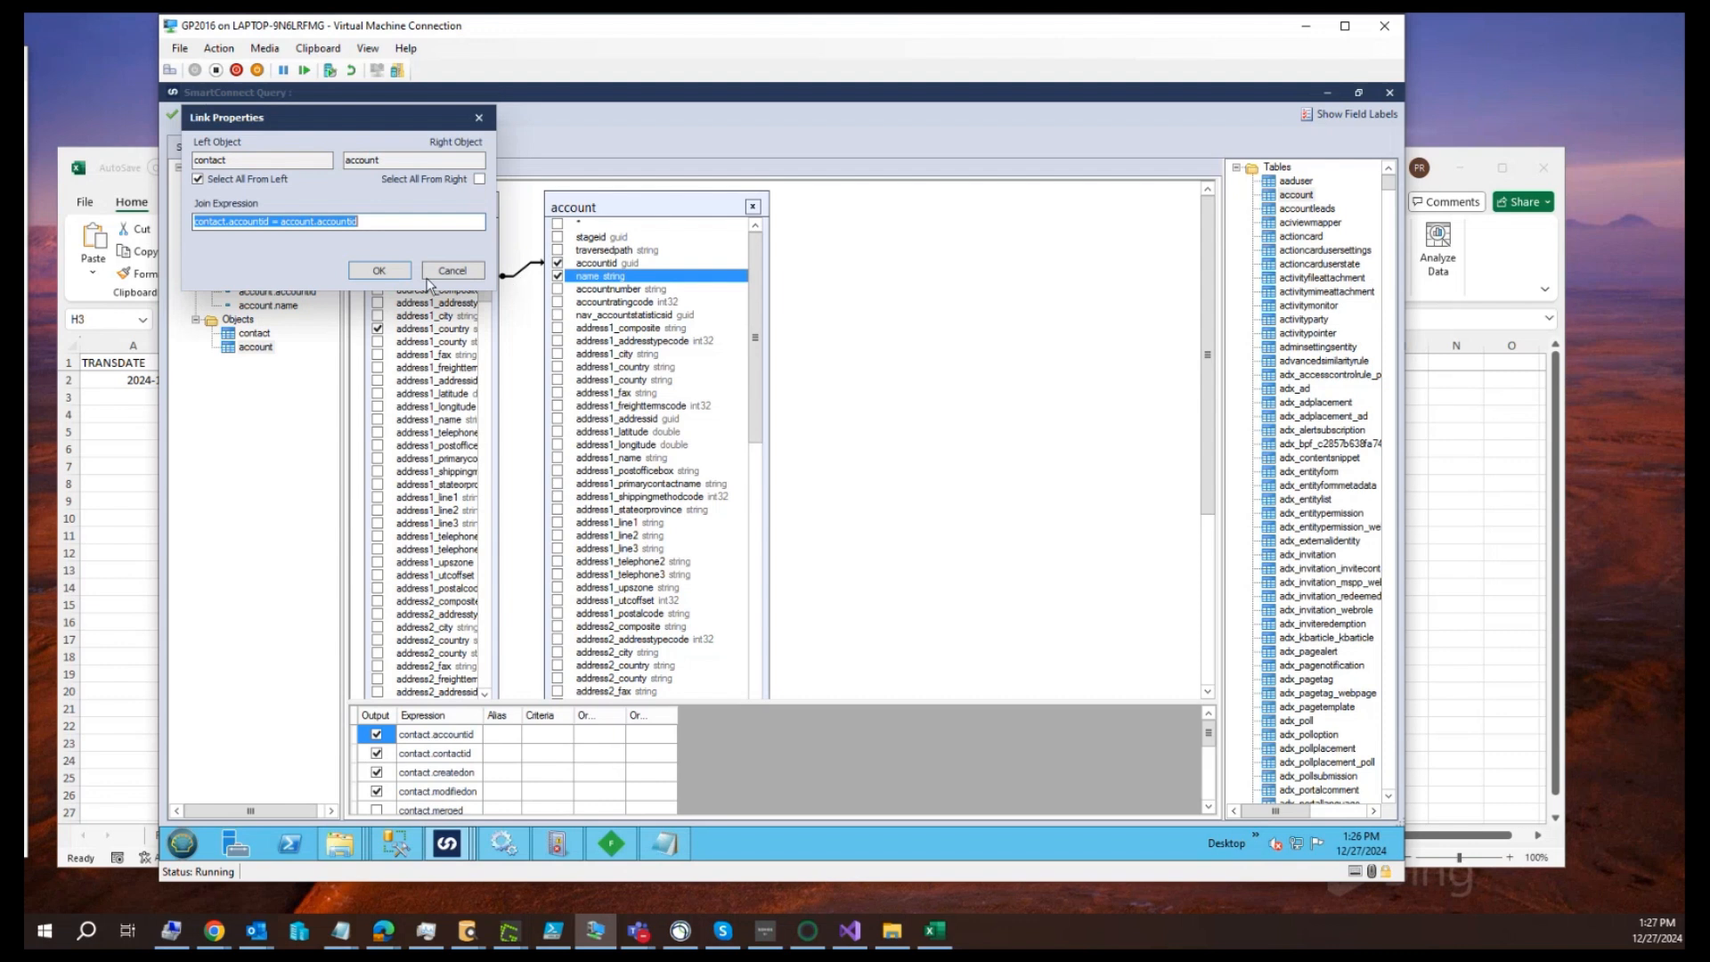
pyautogui.click(378, 272)
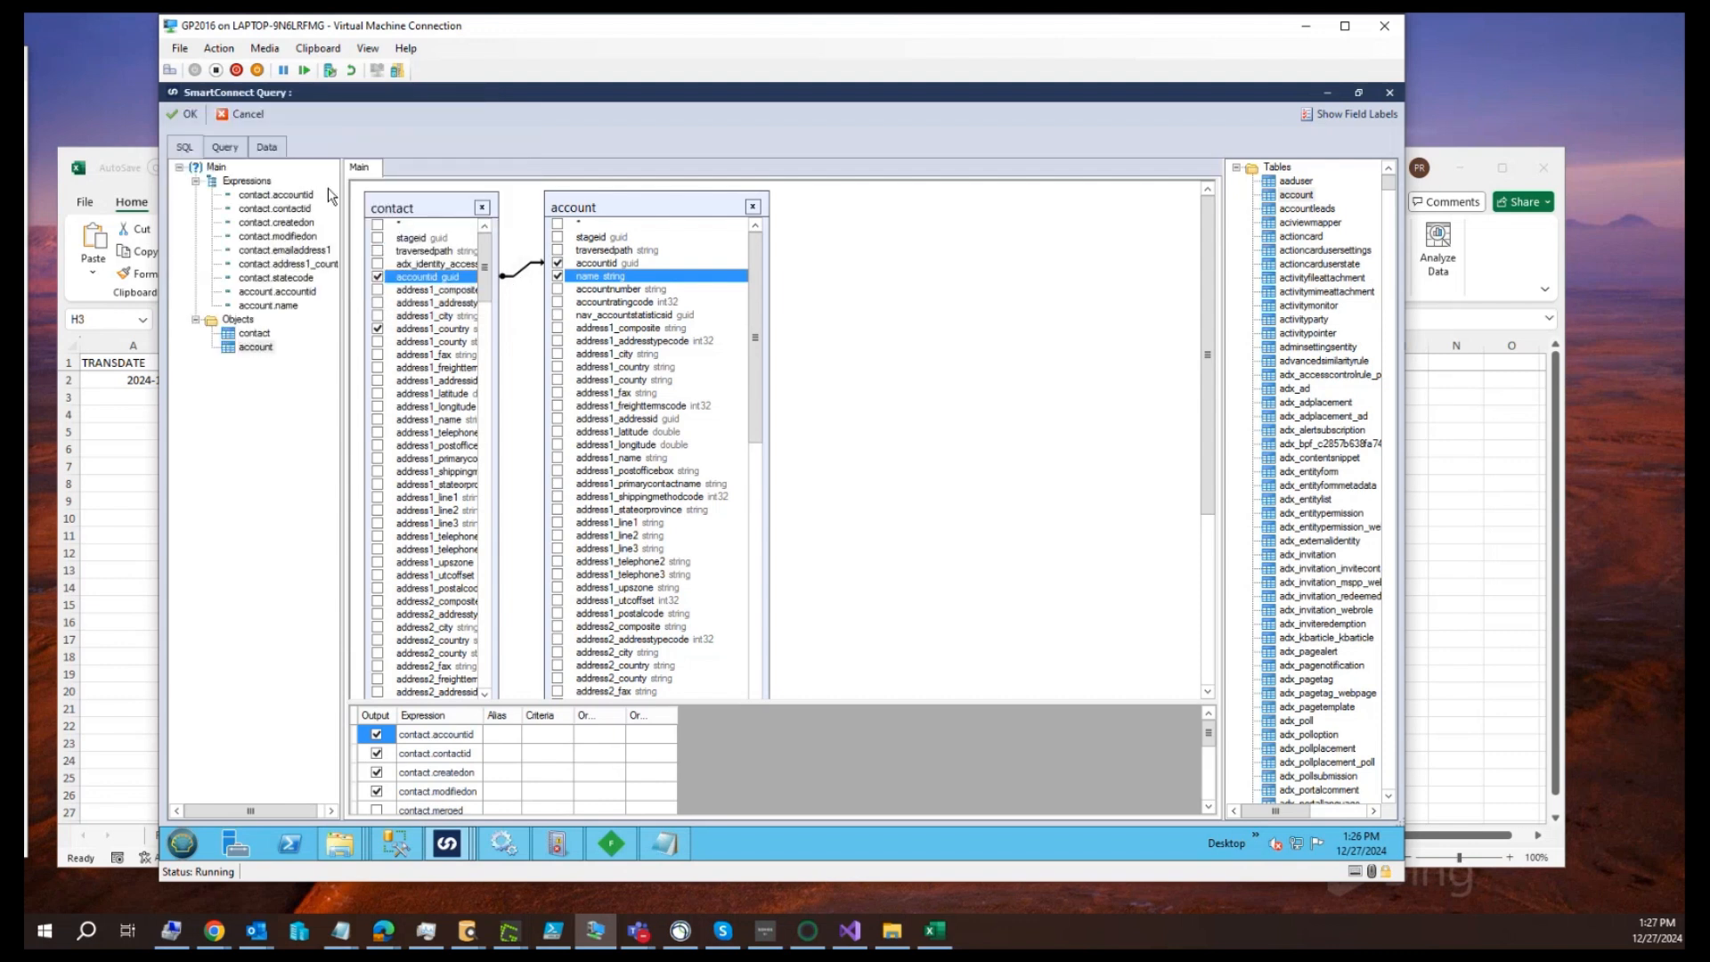
# Preview the query data, widen the account_name and account_accountid columns, and examine the accountid value in the Aaron Fitz Electrical row
pyautogui.click(265, 148)
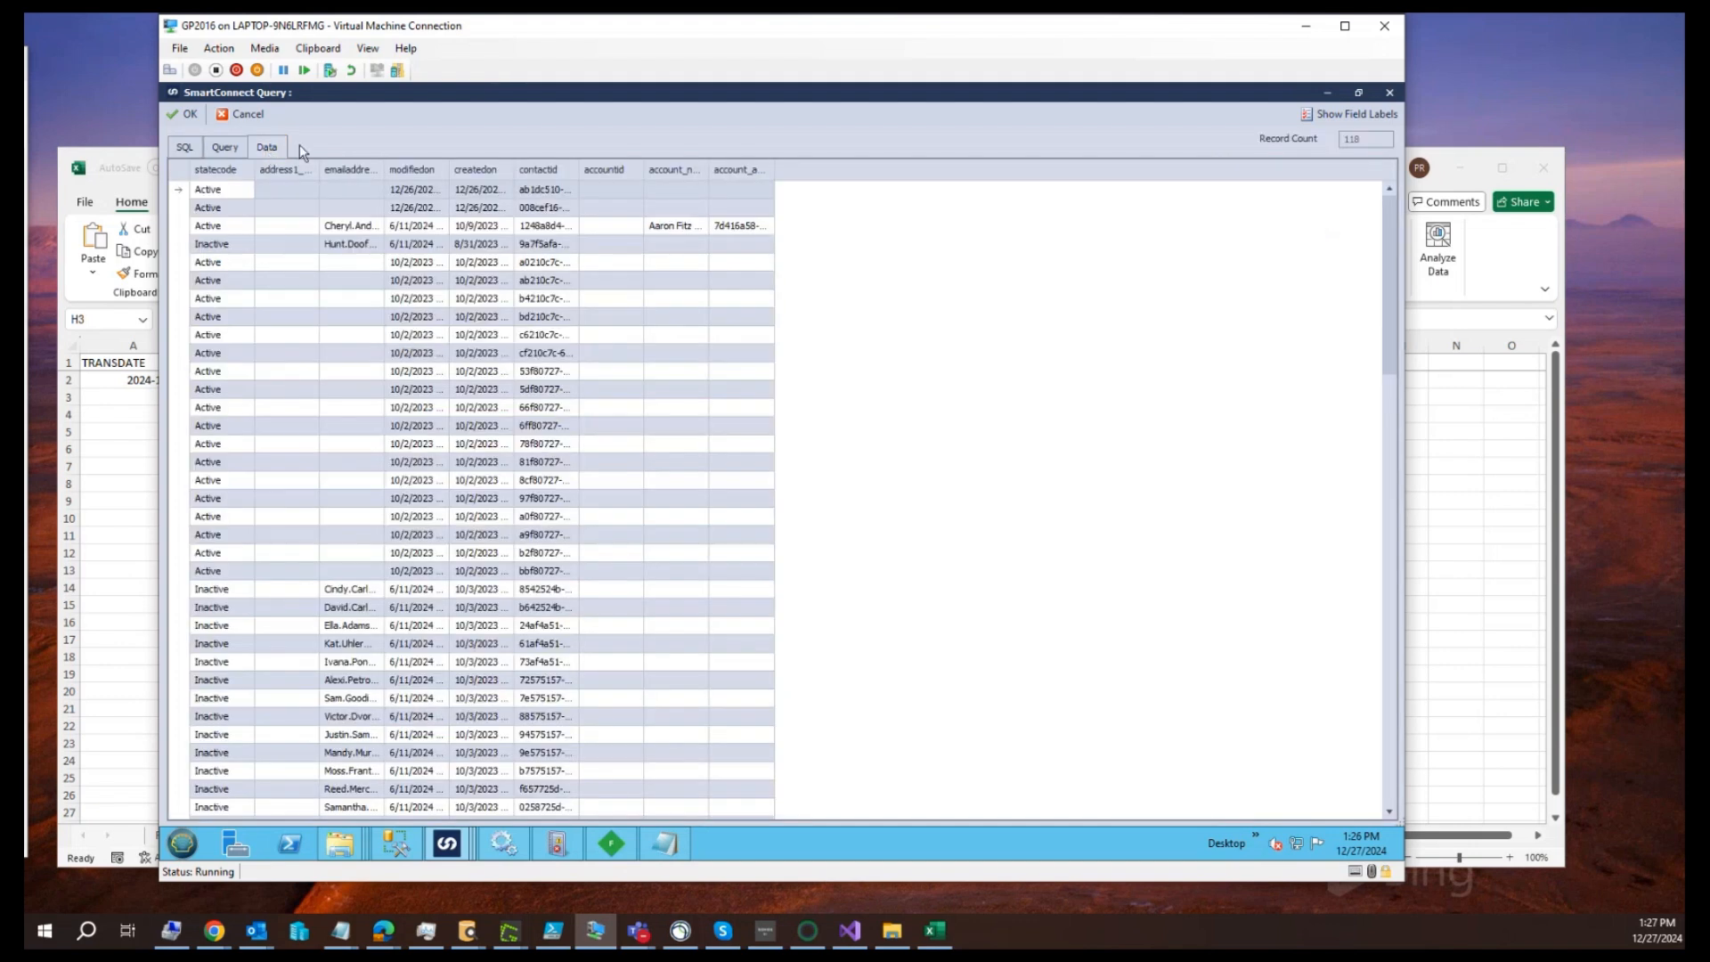
pyautogui.doubleClick(775, 170)
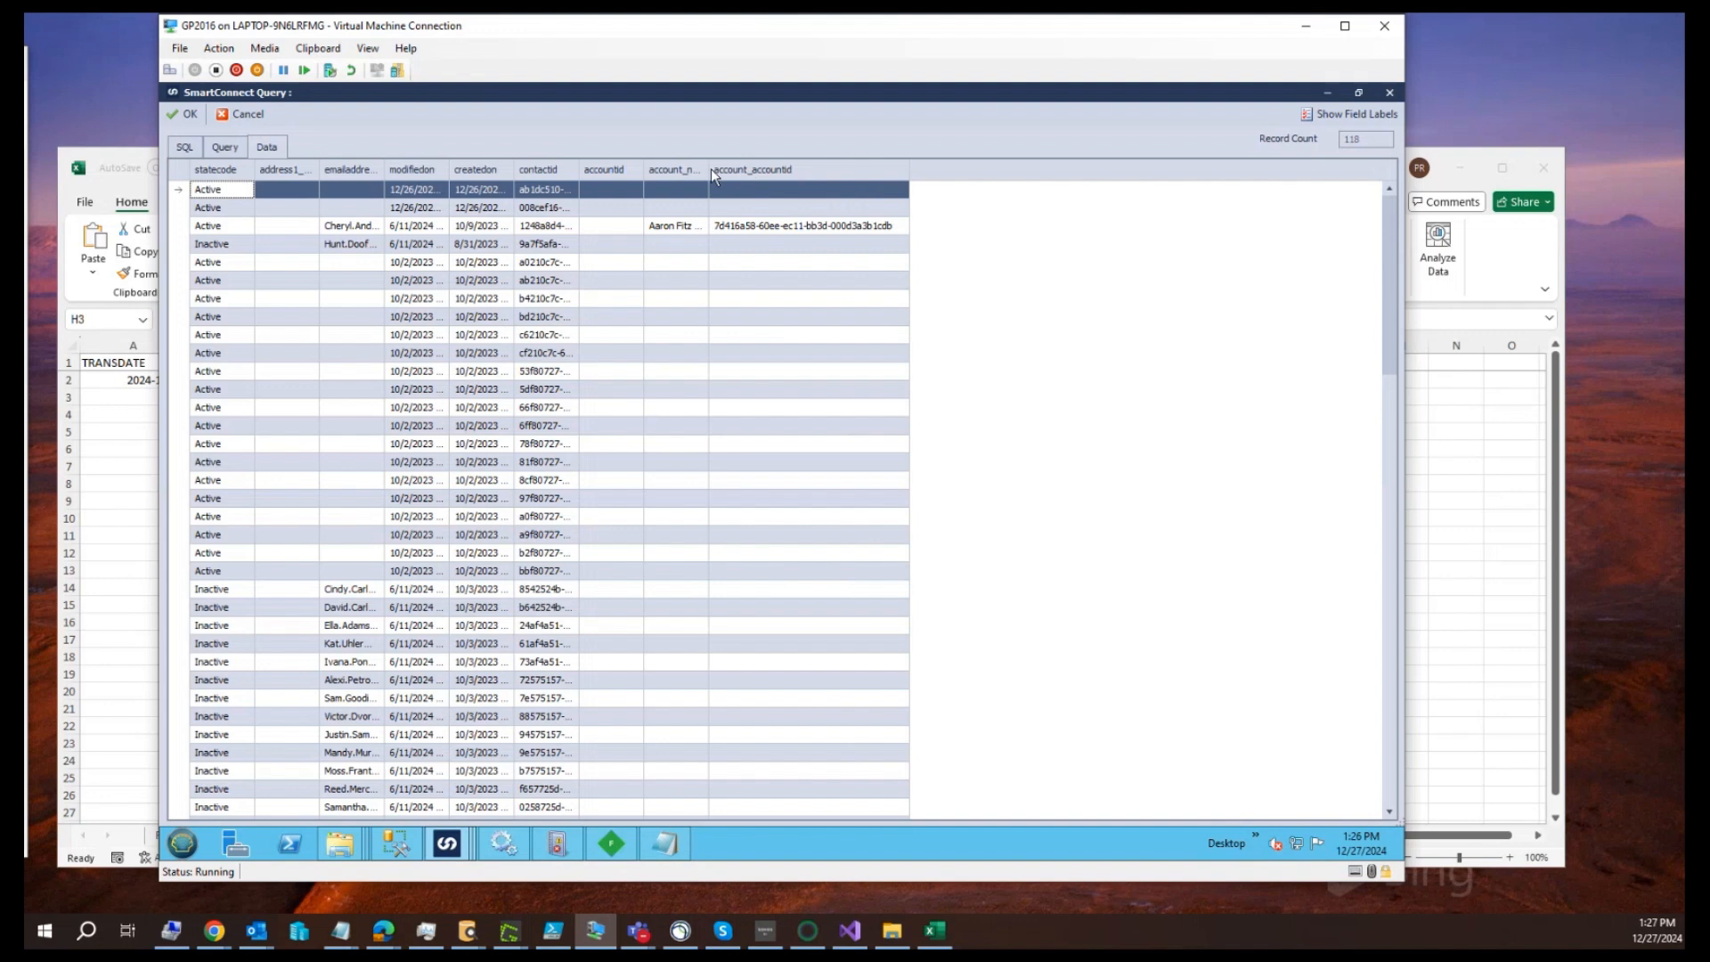
pyautogui.moveTo(709, 170); pyautogui.dragTo(769, 170)
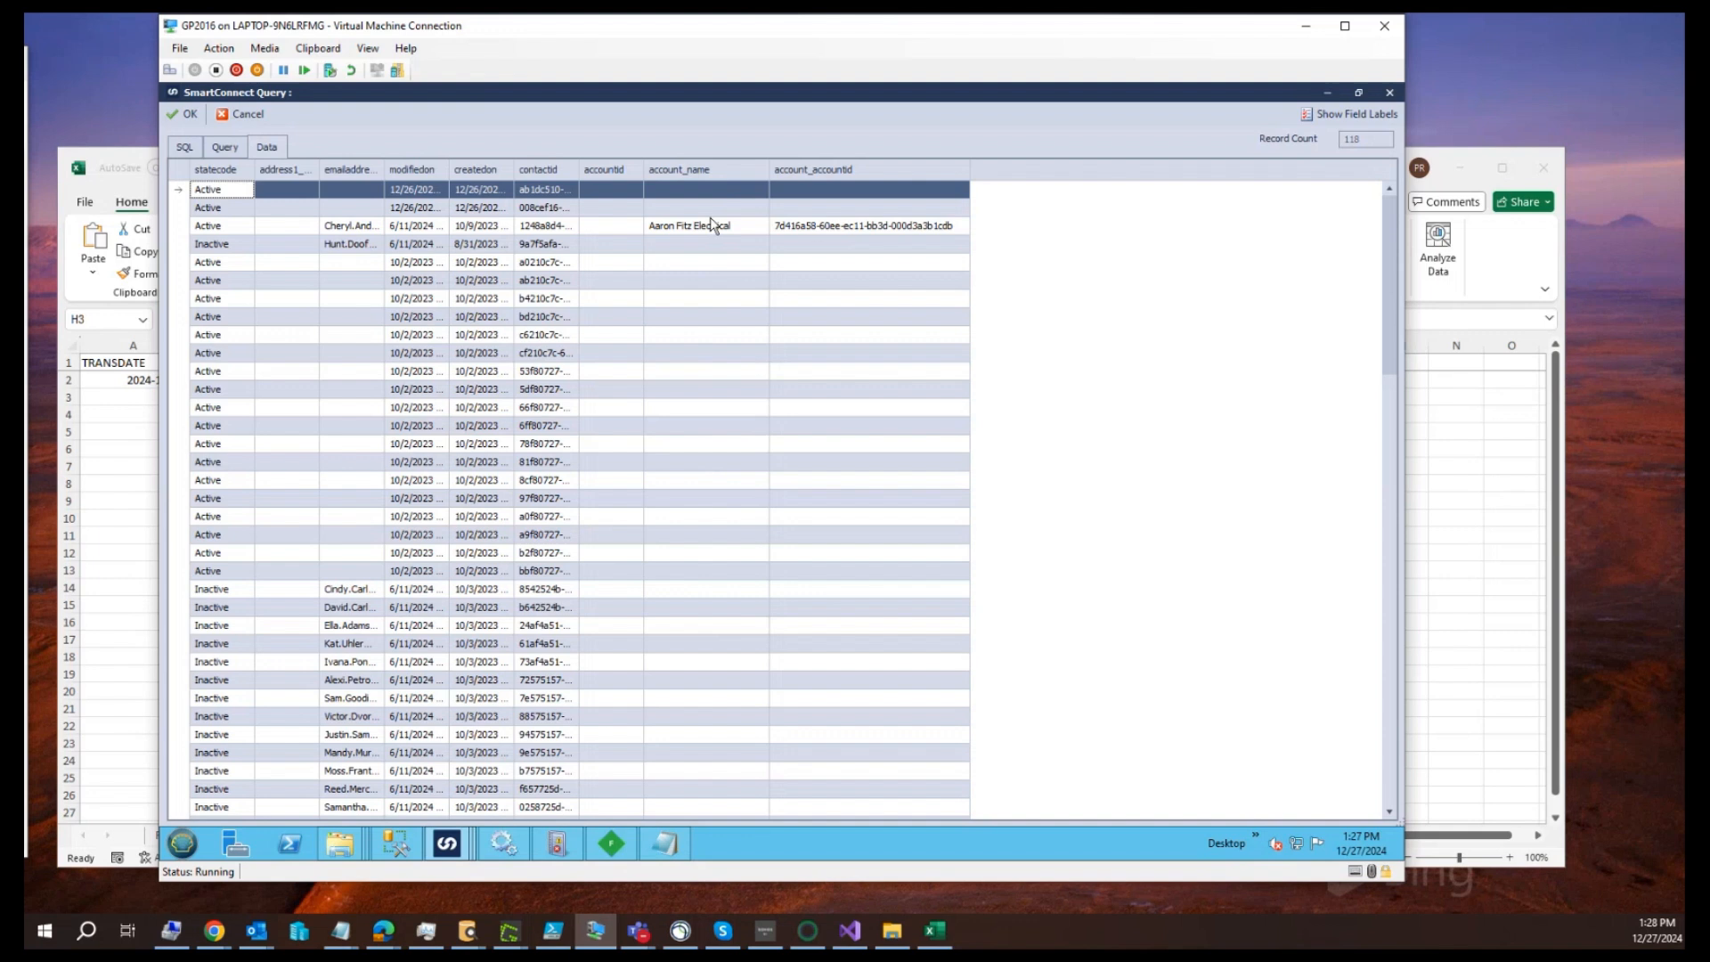
pyautogui.click(611, 227)
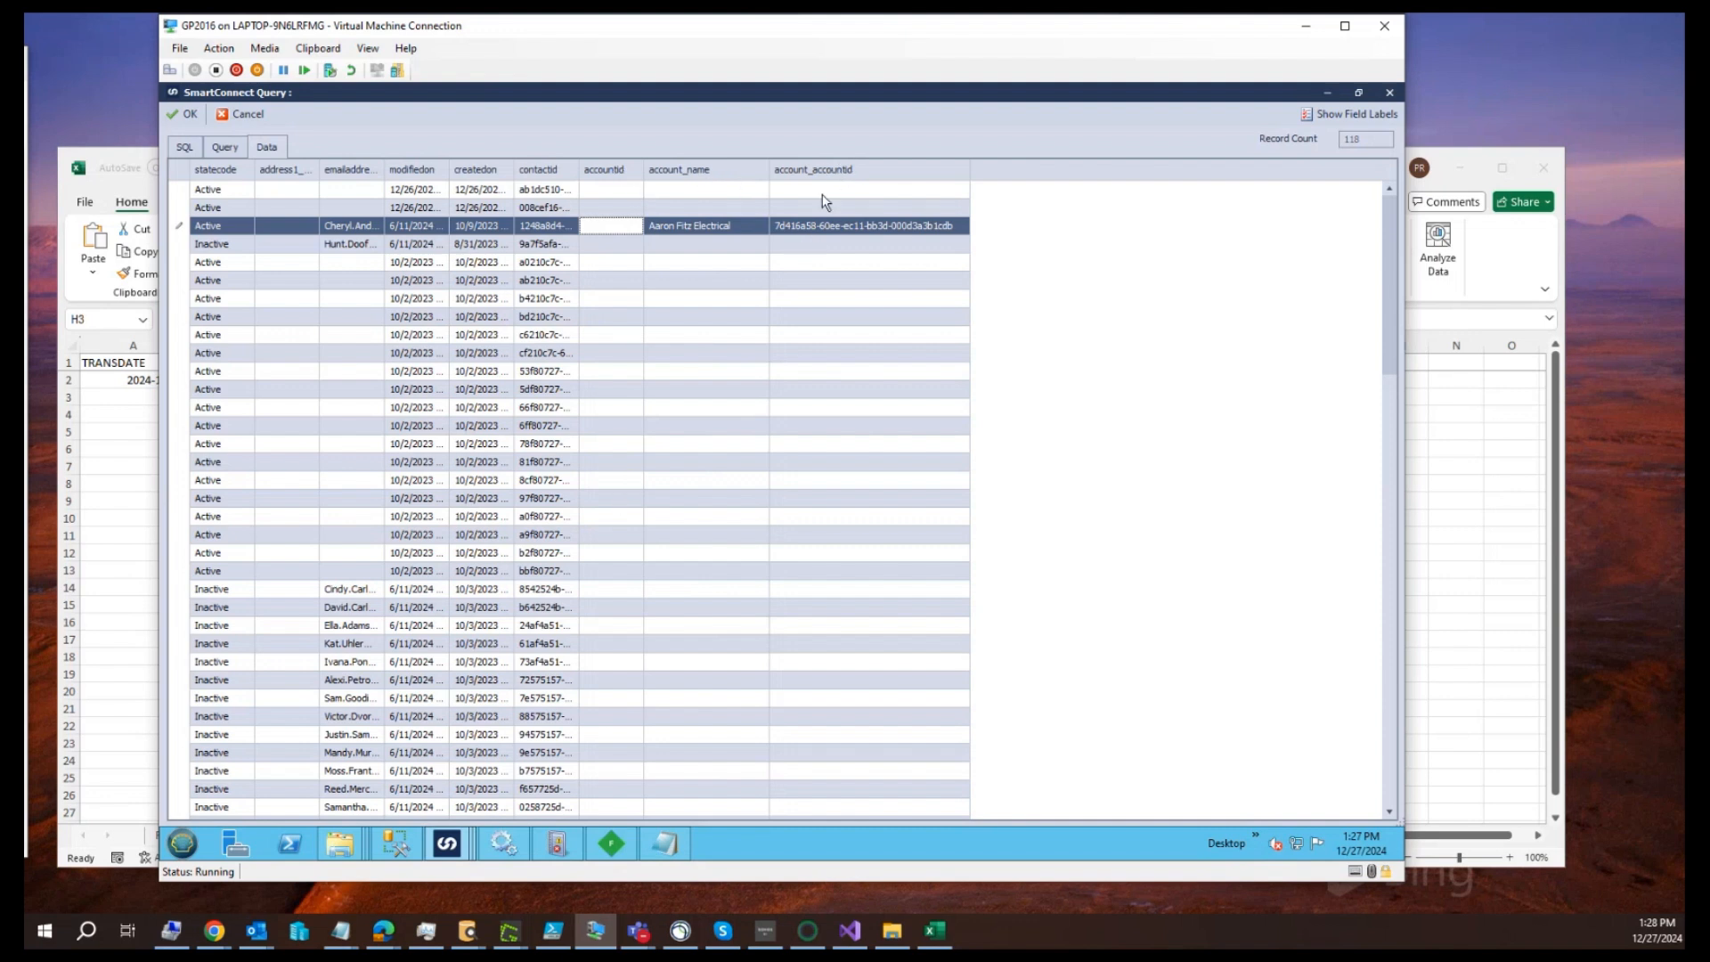
# Sort the preview by account_accountid and examine the account GUIDs of the contacts that have a linked account
pyautogui.click(833, 174)
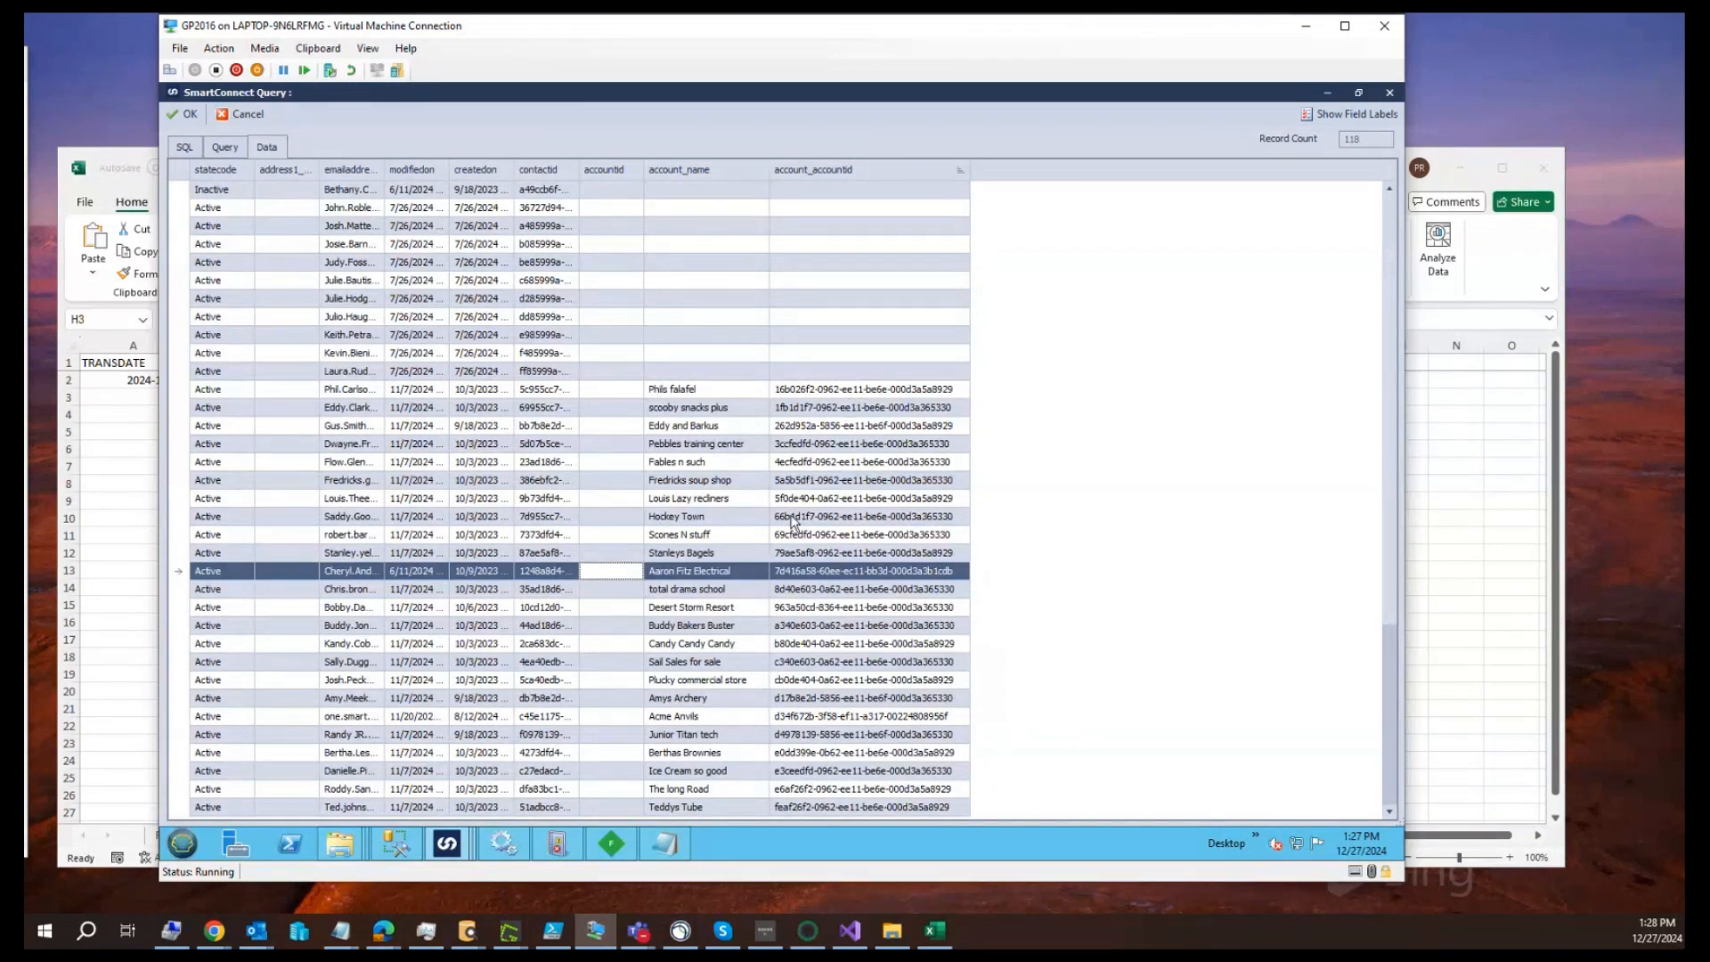
pyautogui.moveTo(853, 393); pyautogui.dragTo(836, 678)
pyautogui.click(857, 772)
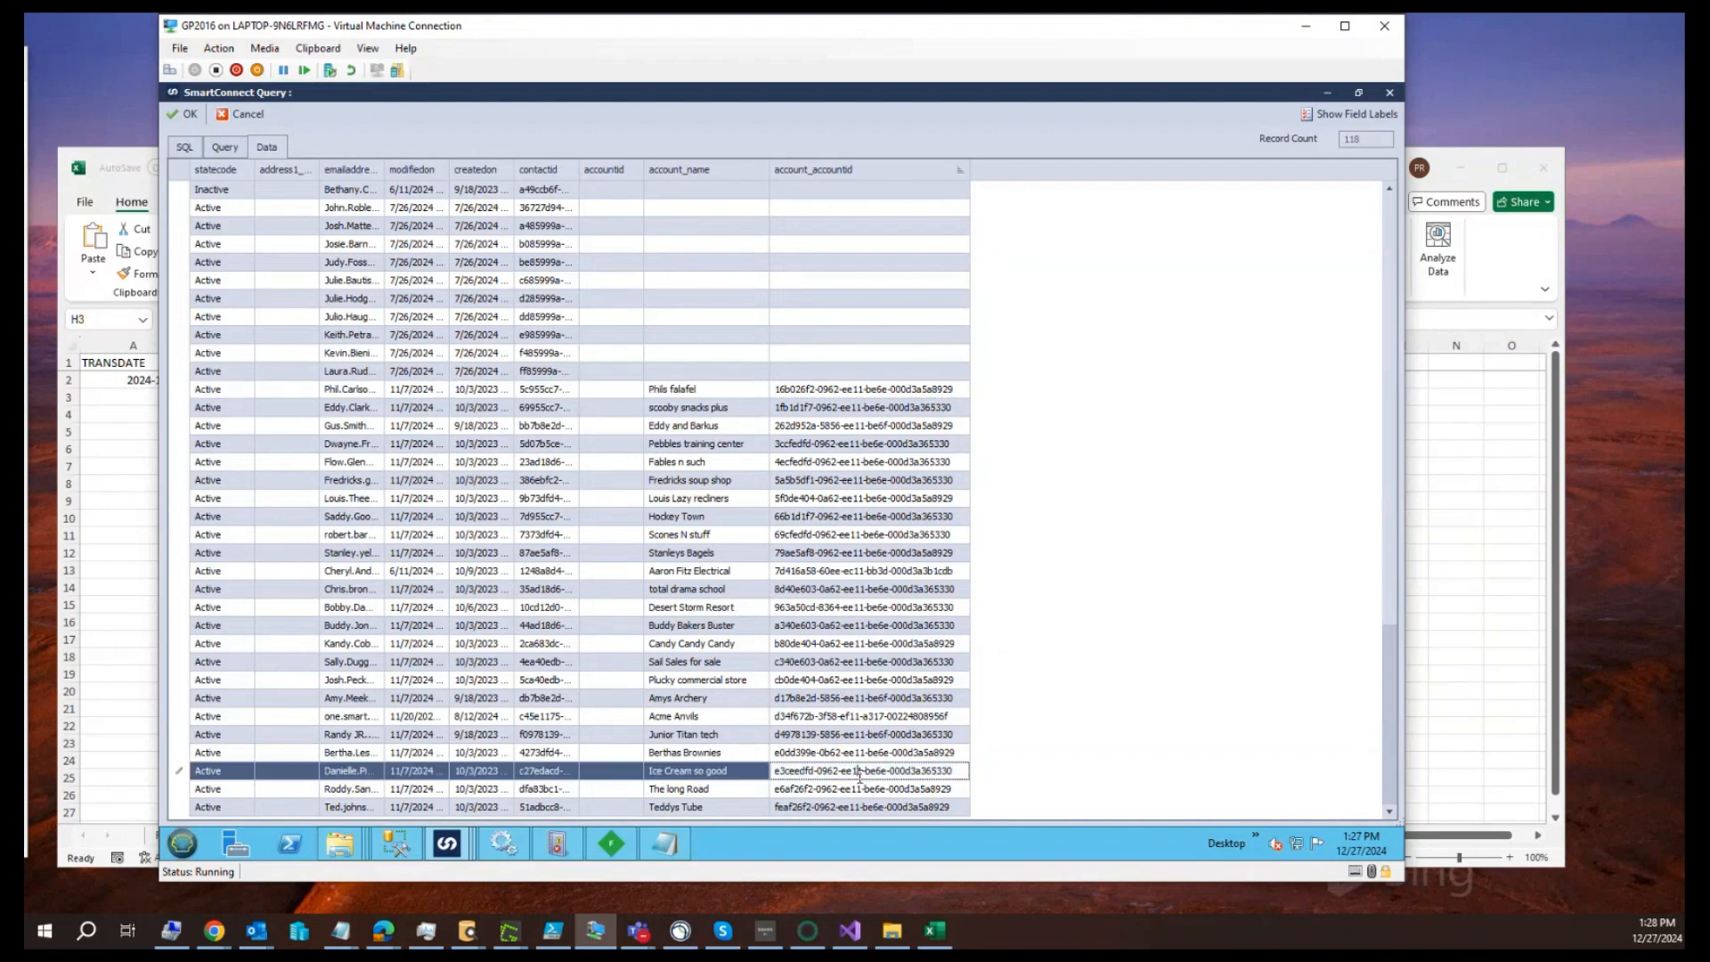
pyautogui.click(871, 666)
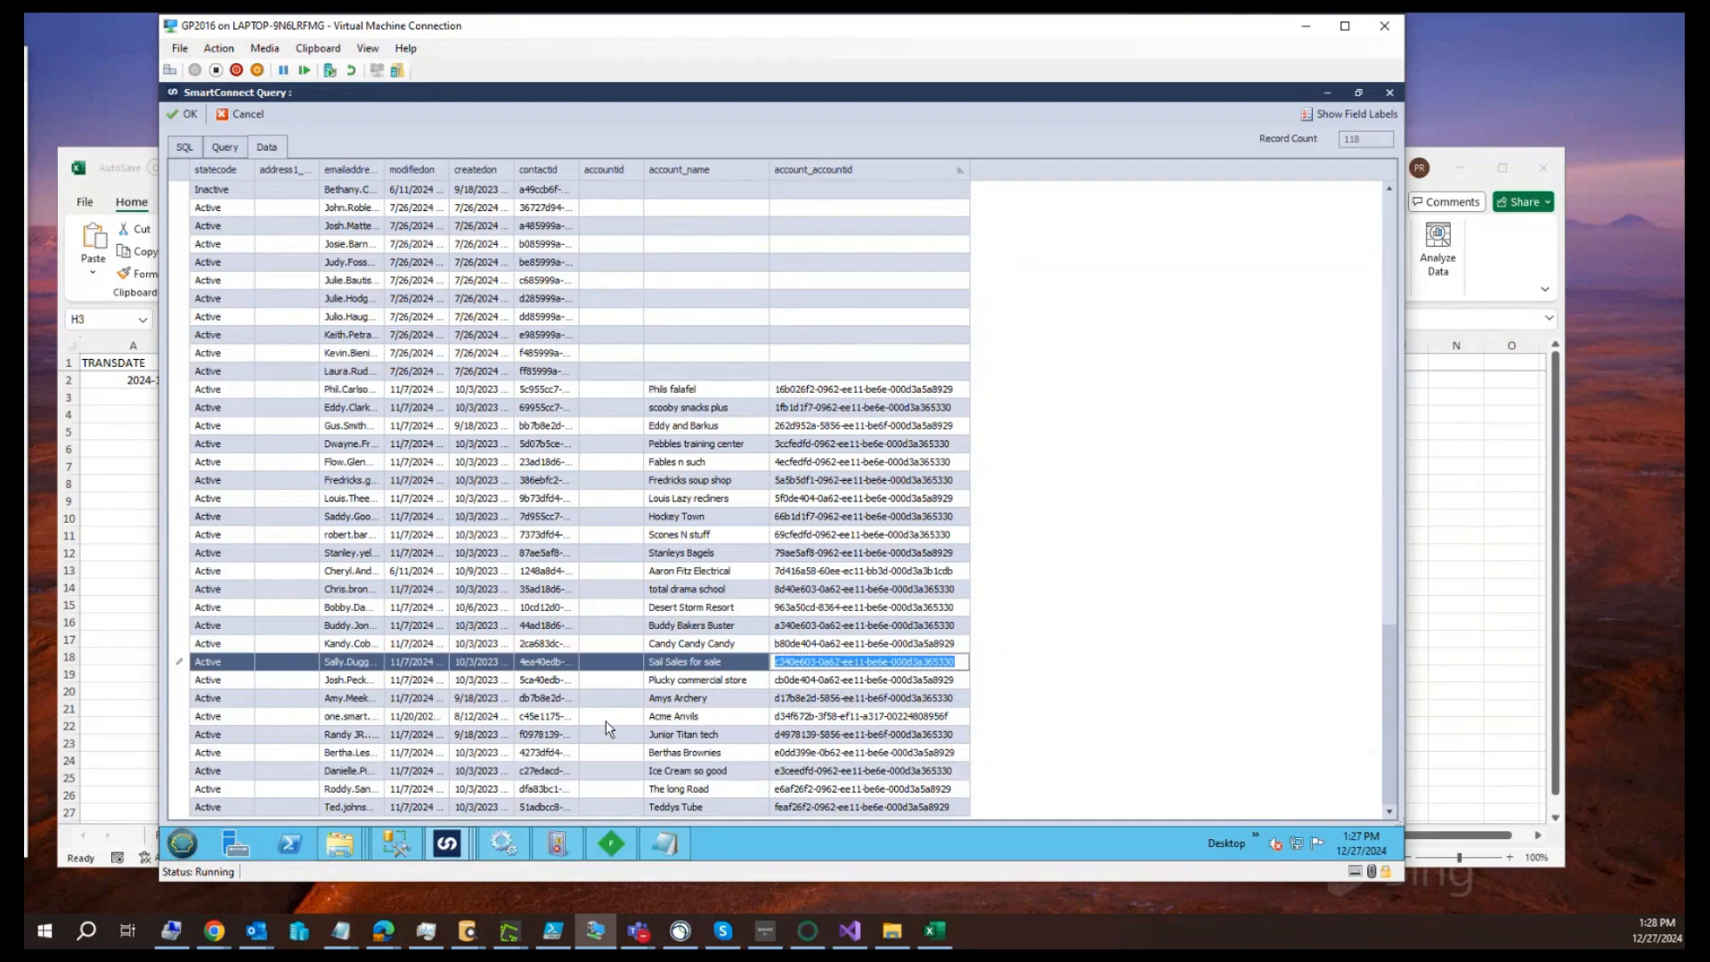
# Remove contact.accountid from the query output, preview the data again and widen the account_accountid column
pyautogui.click(220, 152)
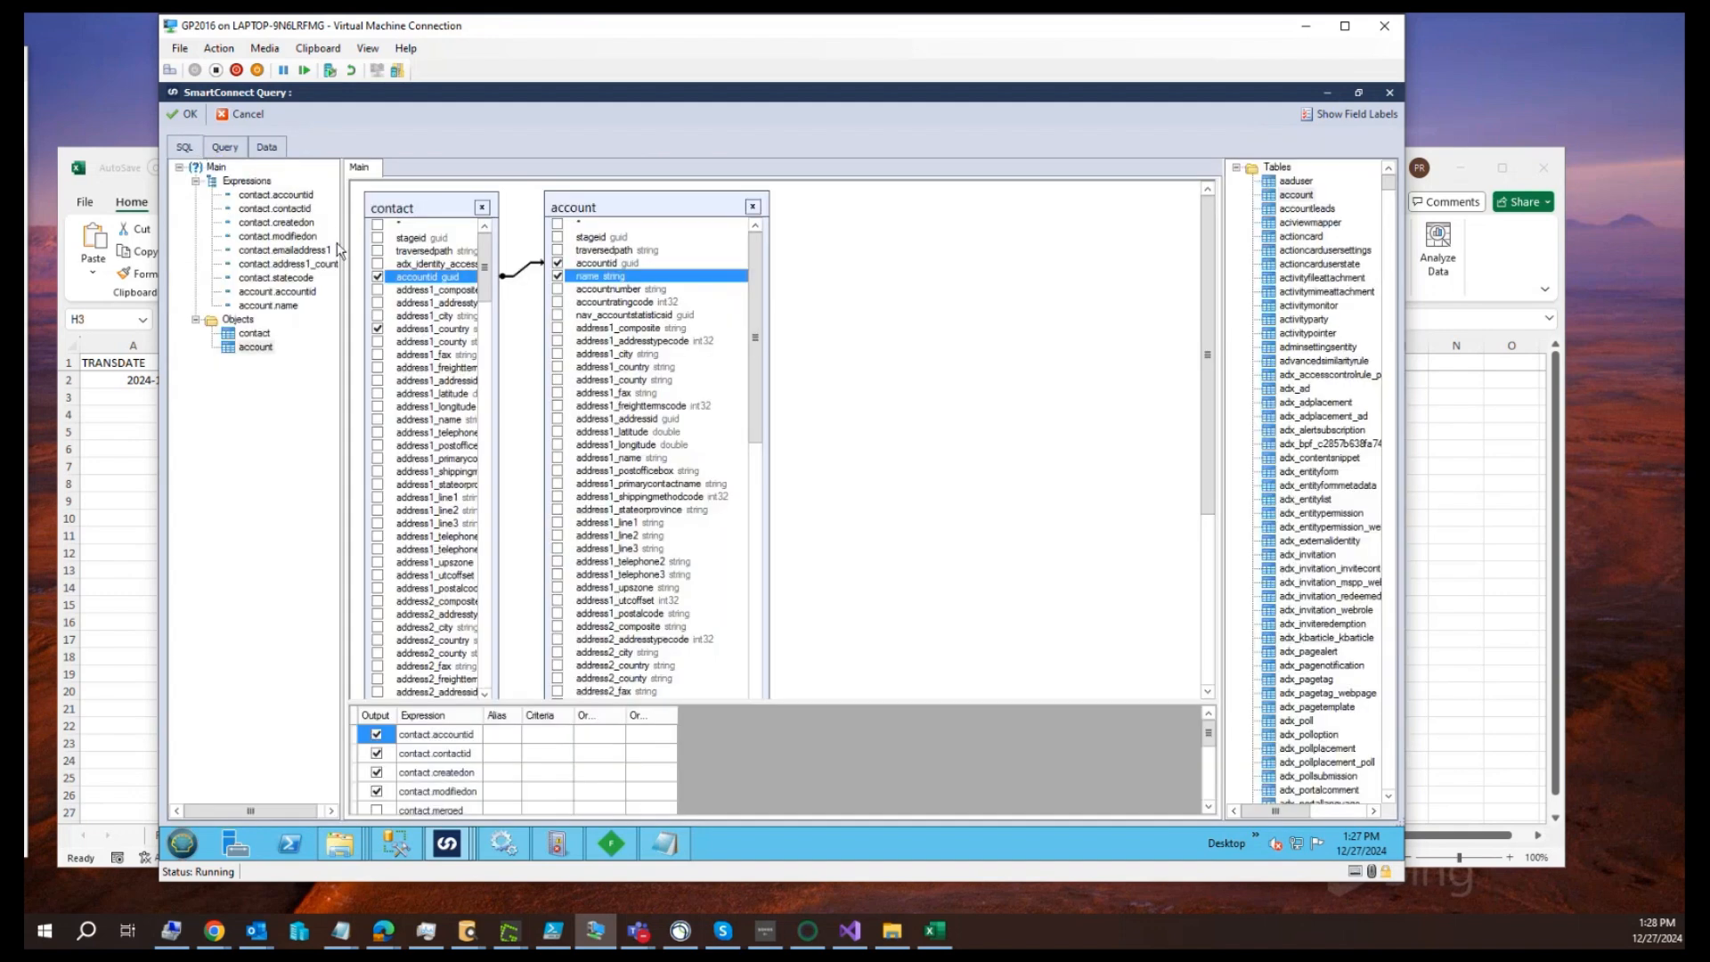
pyautogui.click(377, 277)
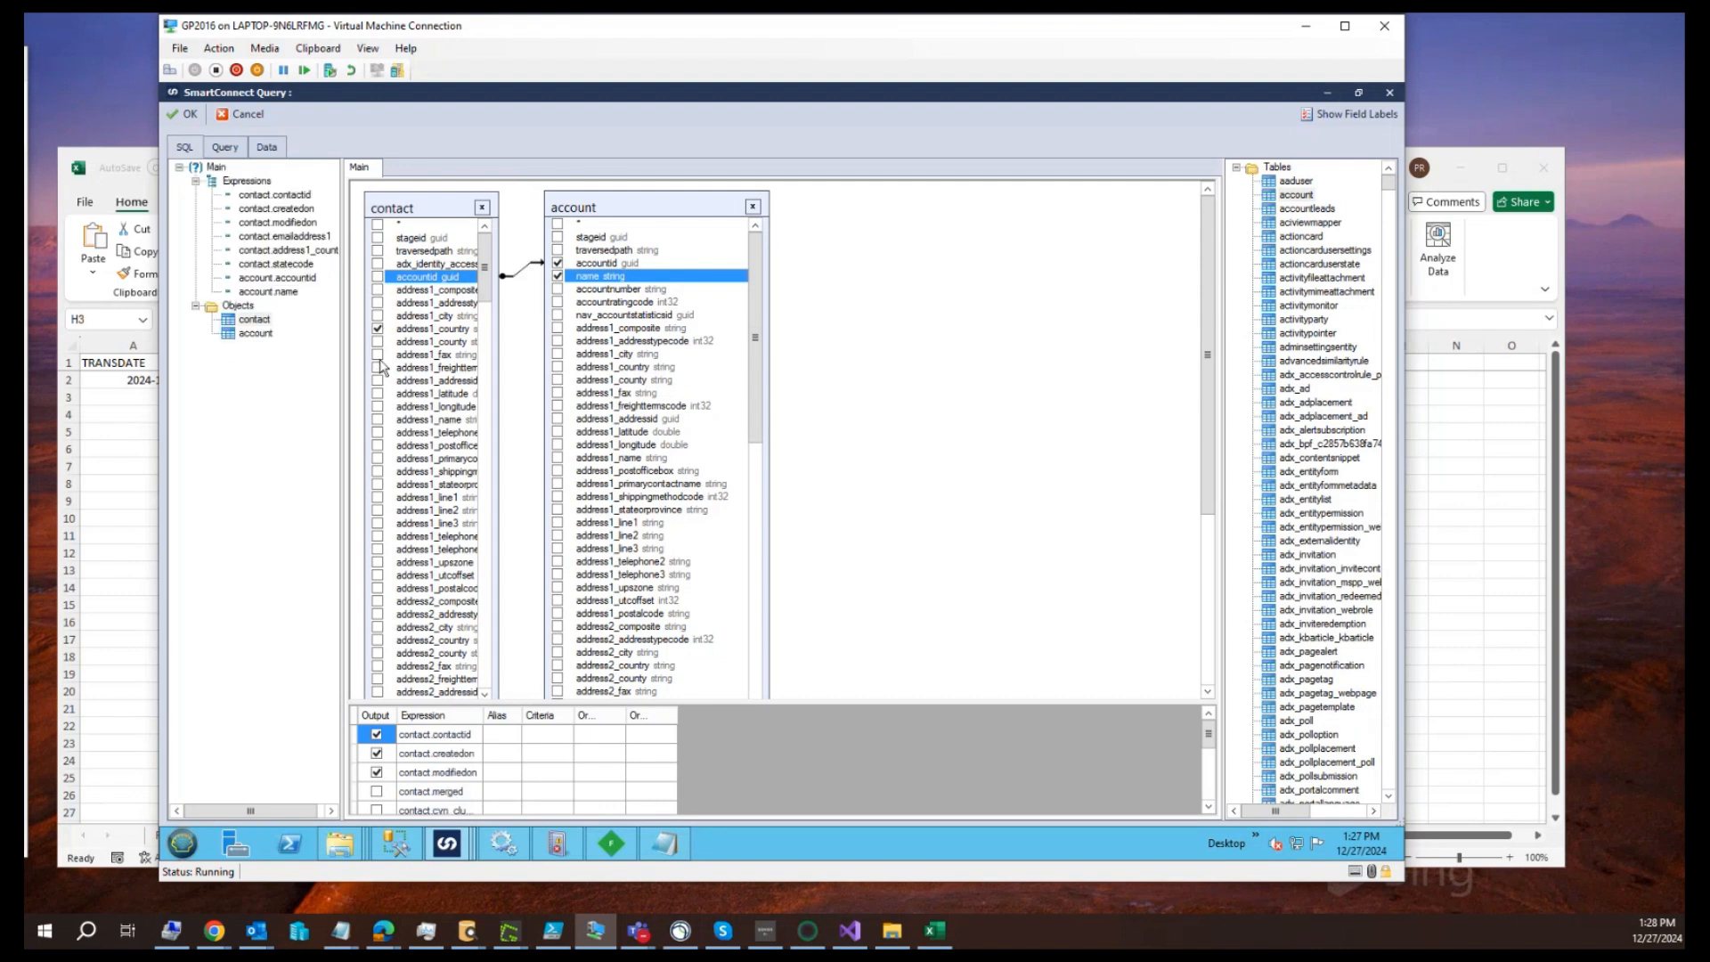
pyautogui.click(264, 150)
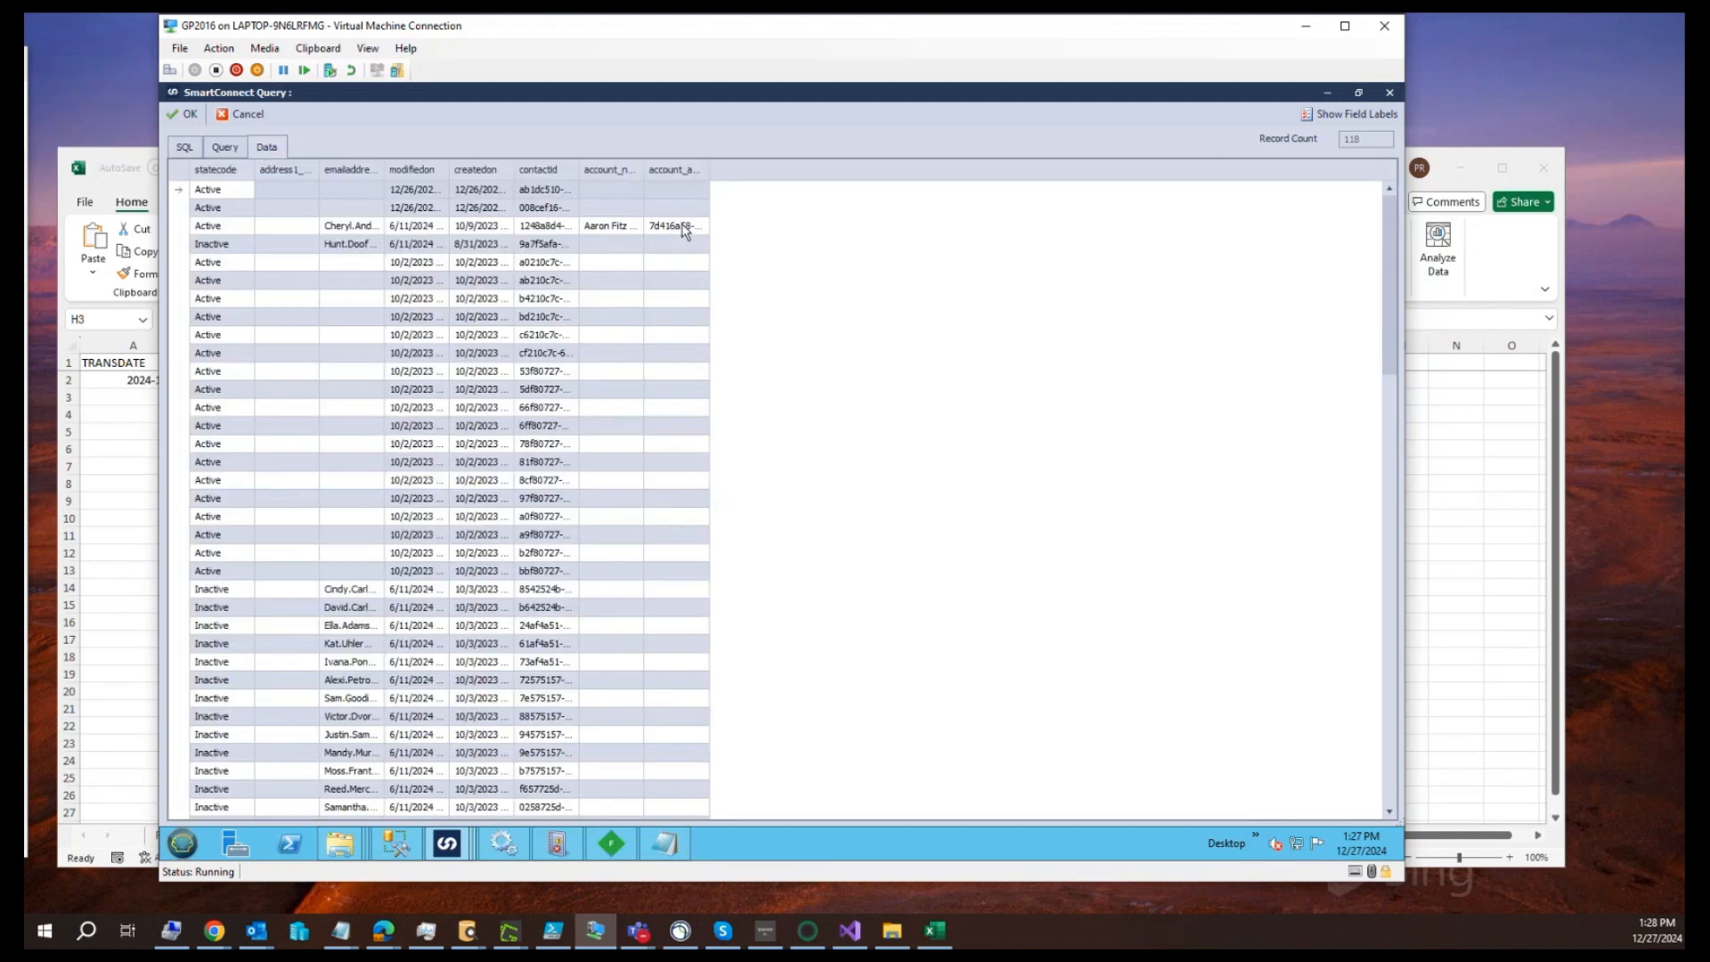
pyautogui.moveTo(708, 169); pyautogui.dragTo(829, 169)
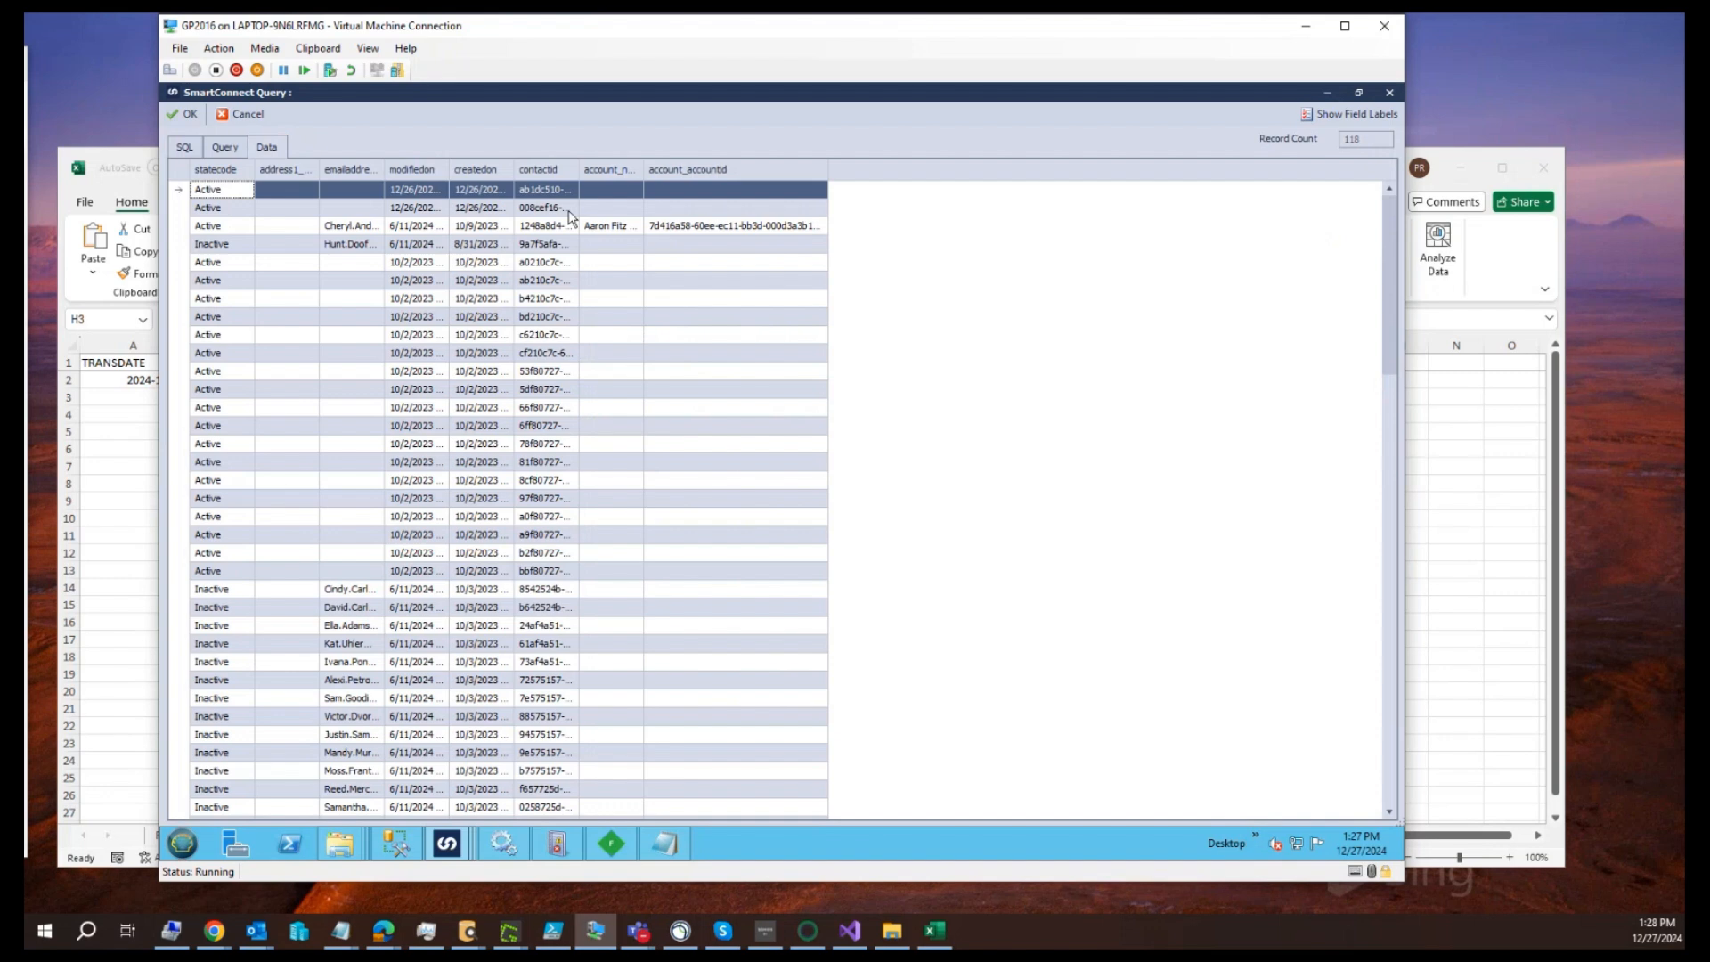
# Turn off selecting all records from contact on the contact–account link, then preview the data with the account_accountid column widened
pyautogui.click(225, 149)
pyautogui.doubleClick(516, 276)
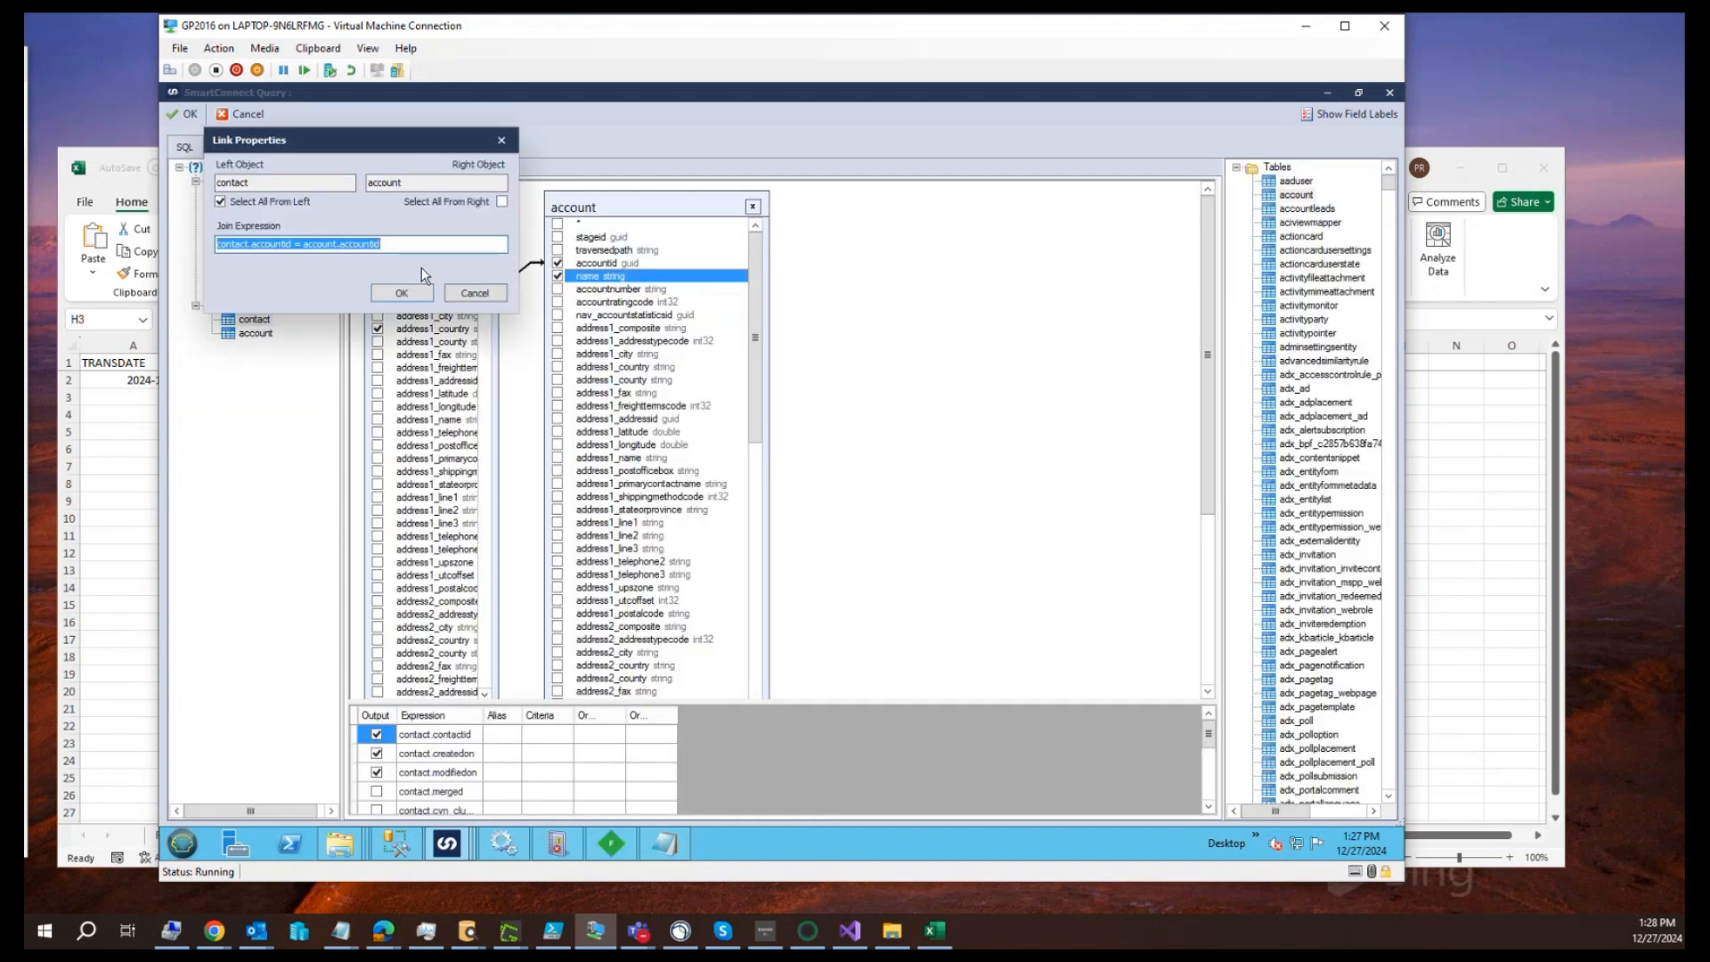
pyautogui.click(402, 295)
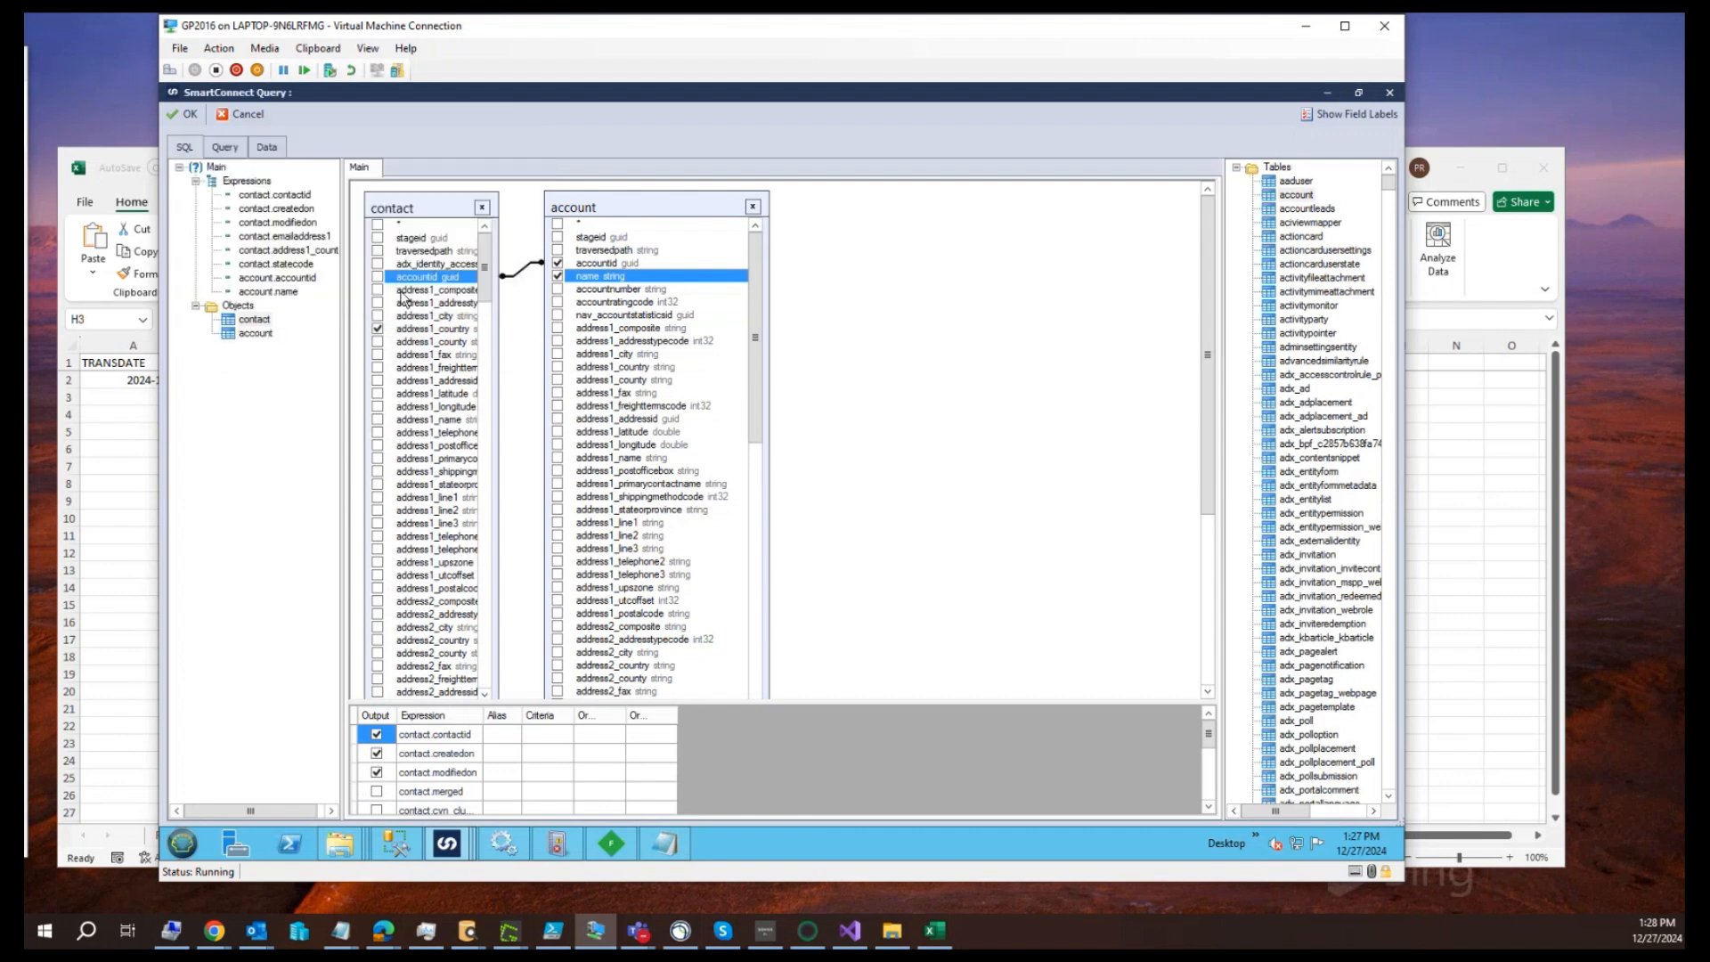
pyautogui.click(267, 148)
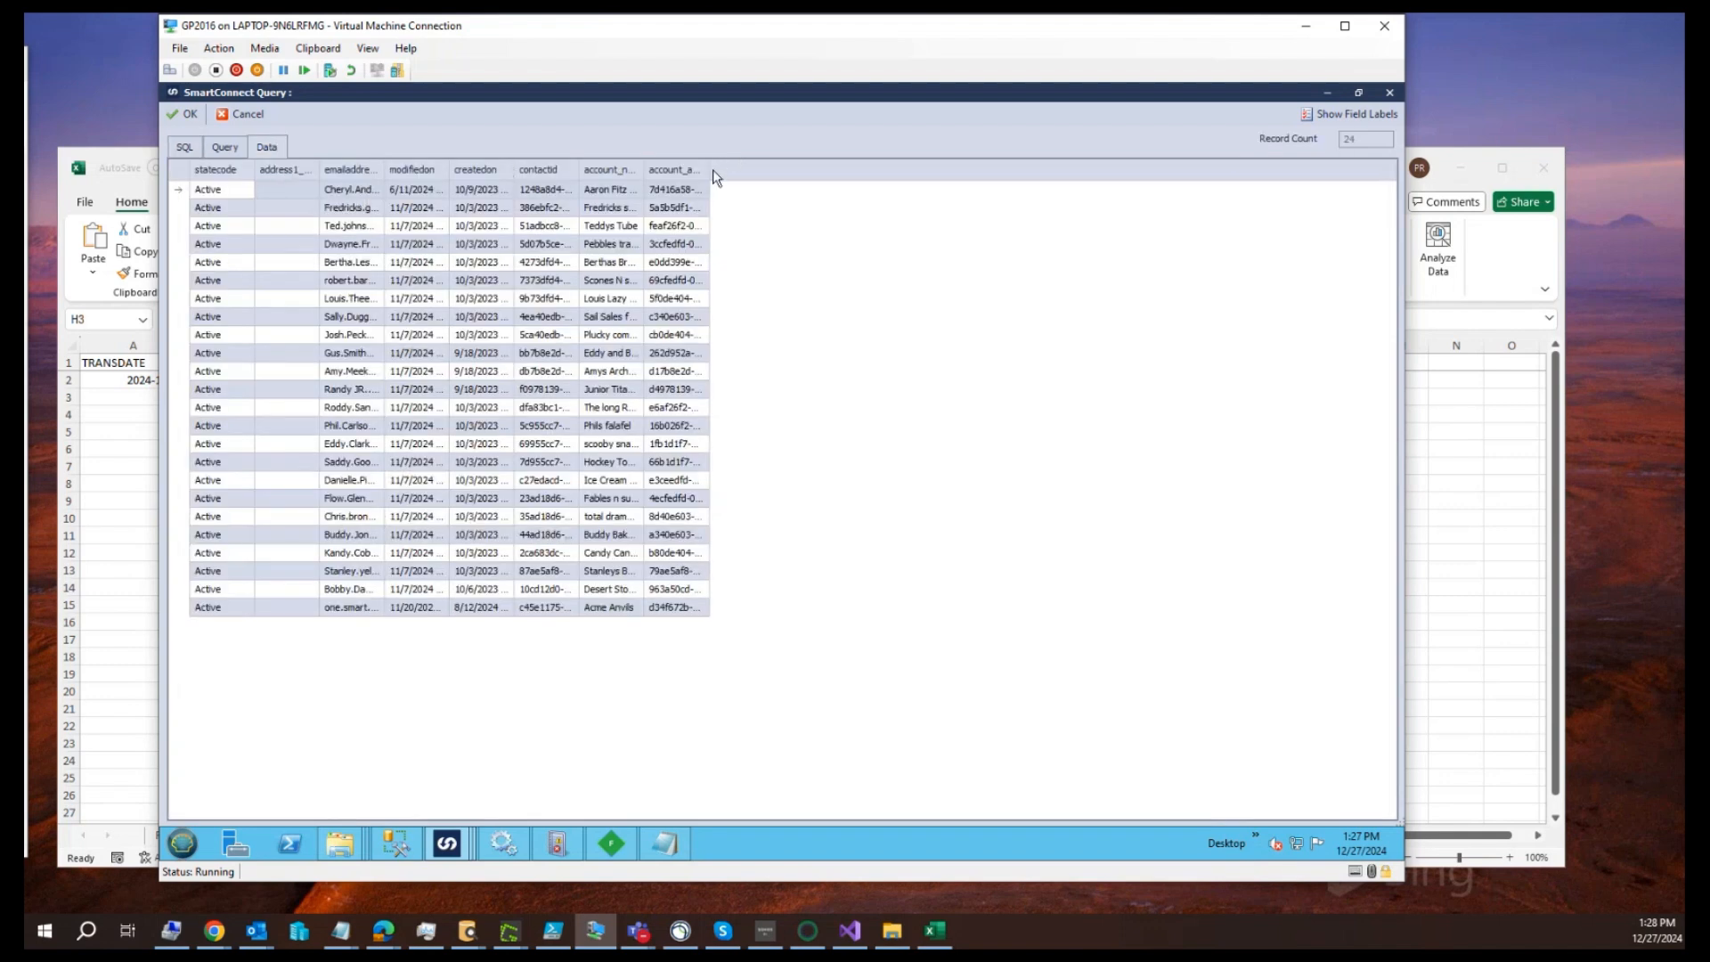
pyautogui.moveTo(710, 169); pyautogui.dragTo(903, 170)
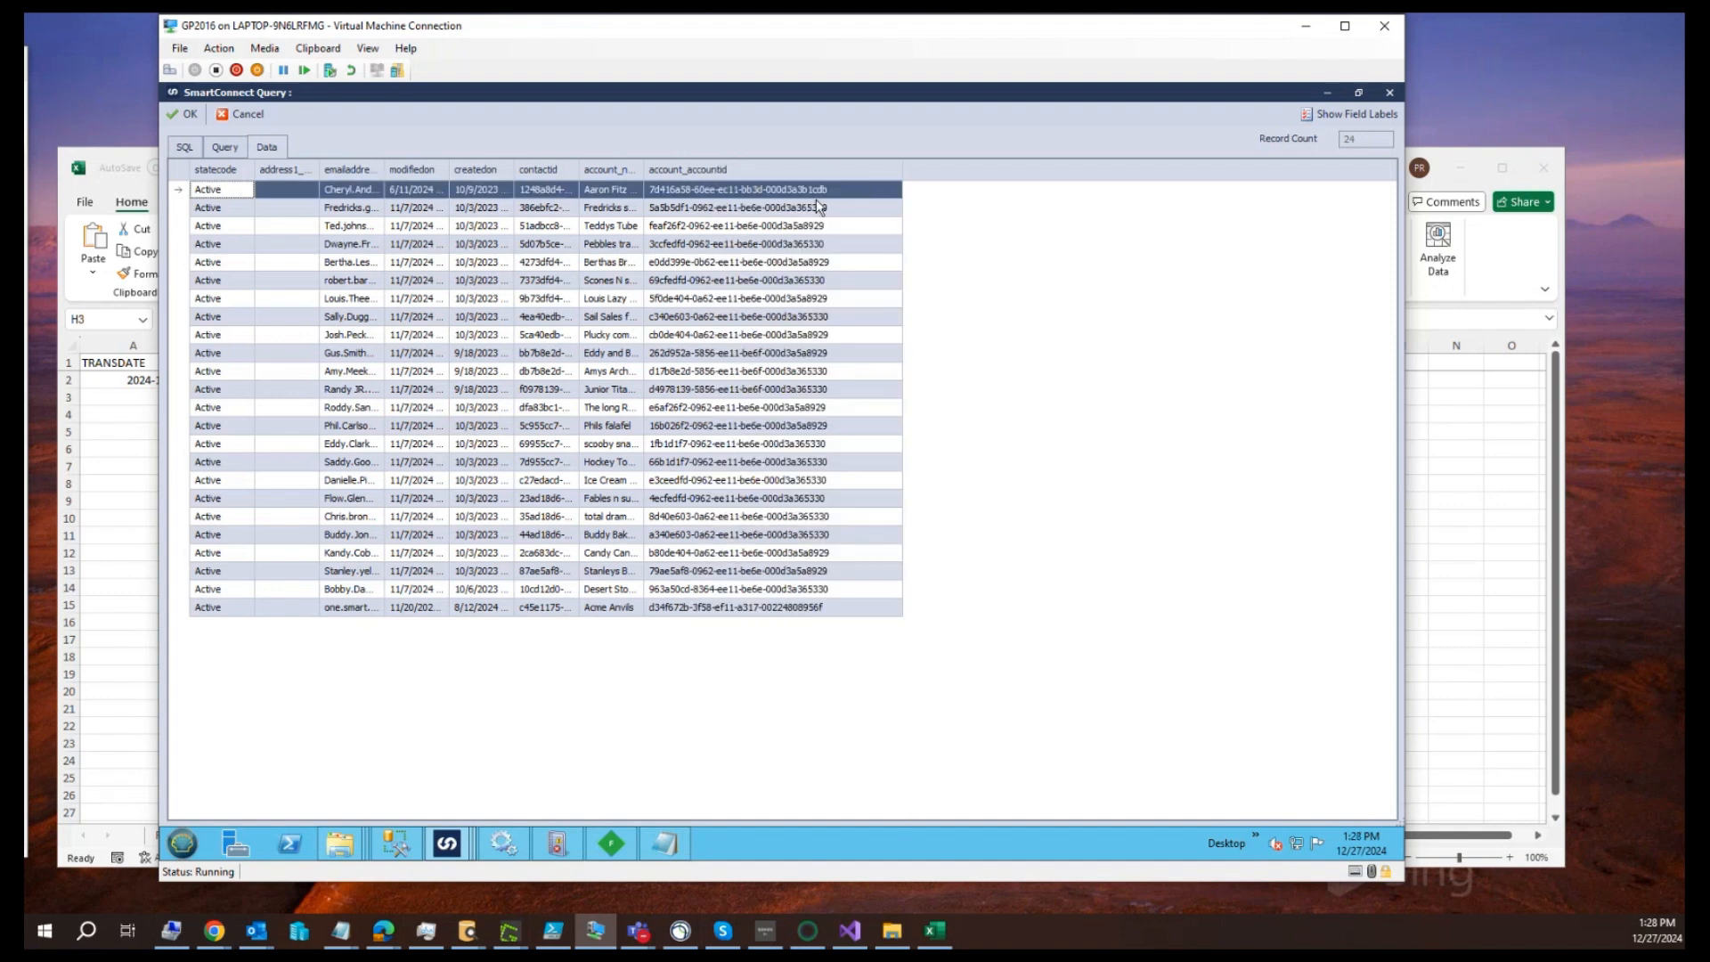